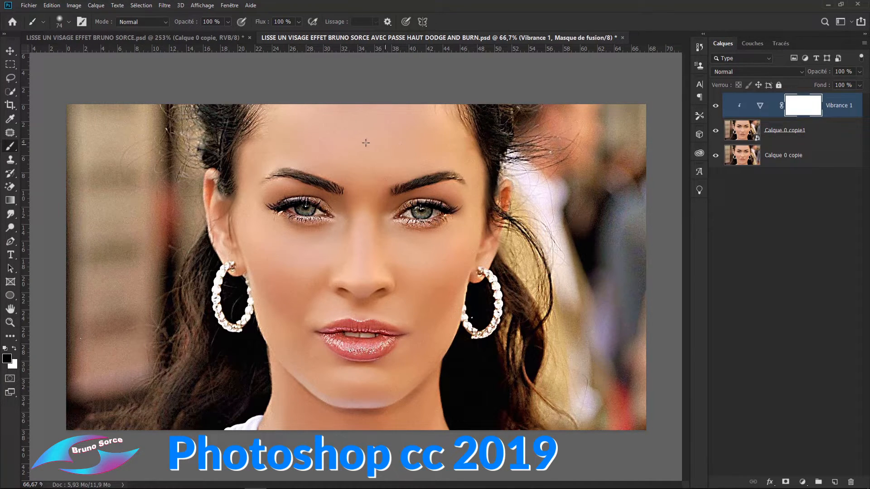
Compare the finished retouch with the original photo by showing only the bottom layer, and restore all layers
{"action": "left_click", "coordinate": [716, 156], "text": "alt"}
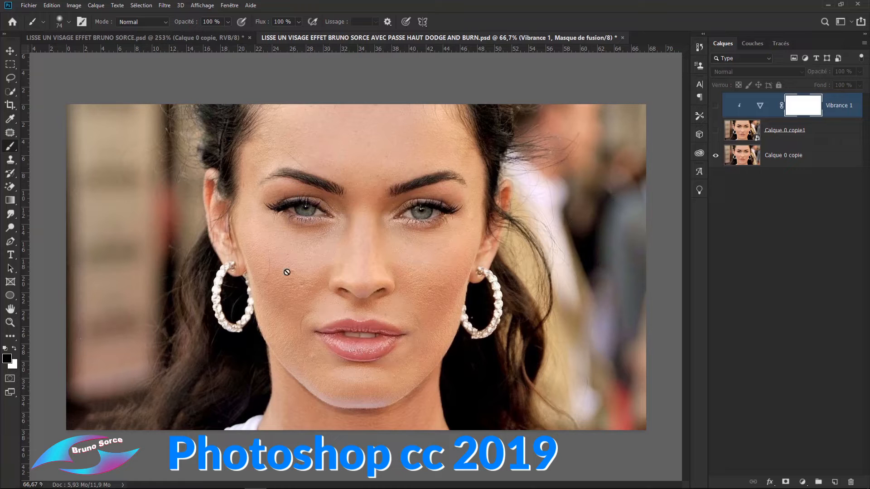
{"action": "left_click", "coordinate": [716, 158], "text": "alt"}
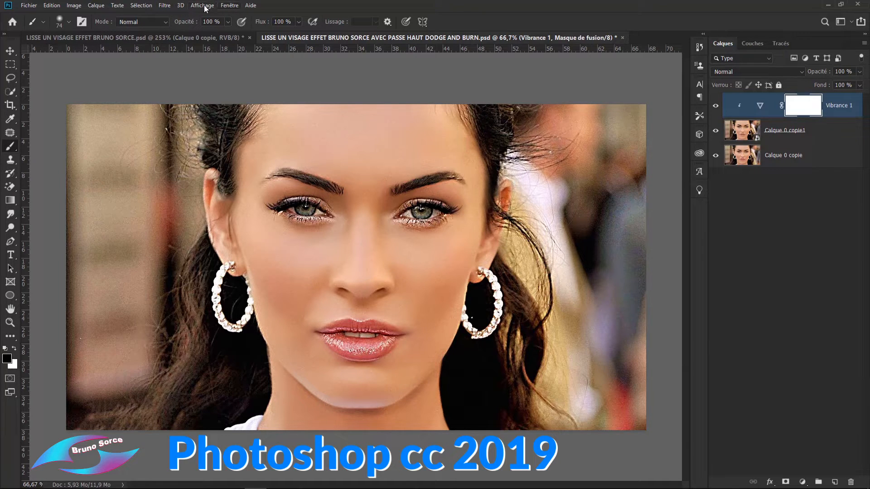
{"action": "left_click", "coordinate": [166, 6]}
{"action": "left_click", "coordinate": [164, 6]}
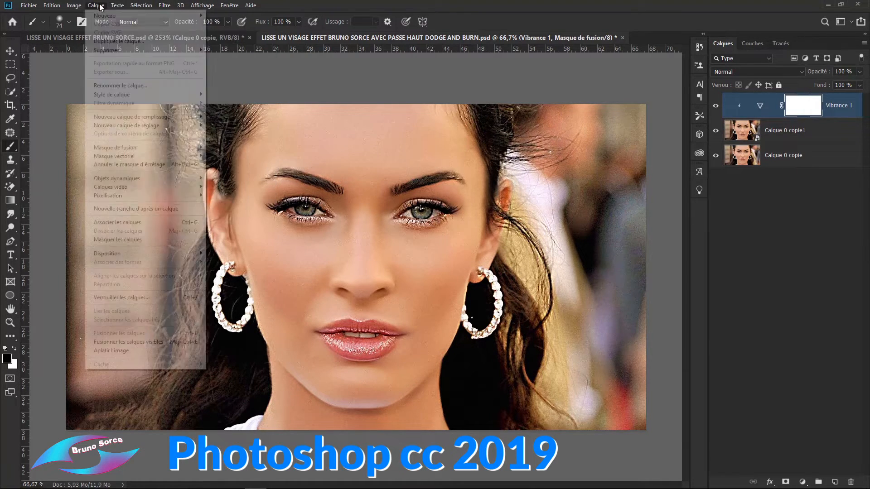
{"action": "mouse_move", "coordinate": [254, 6]}
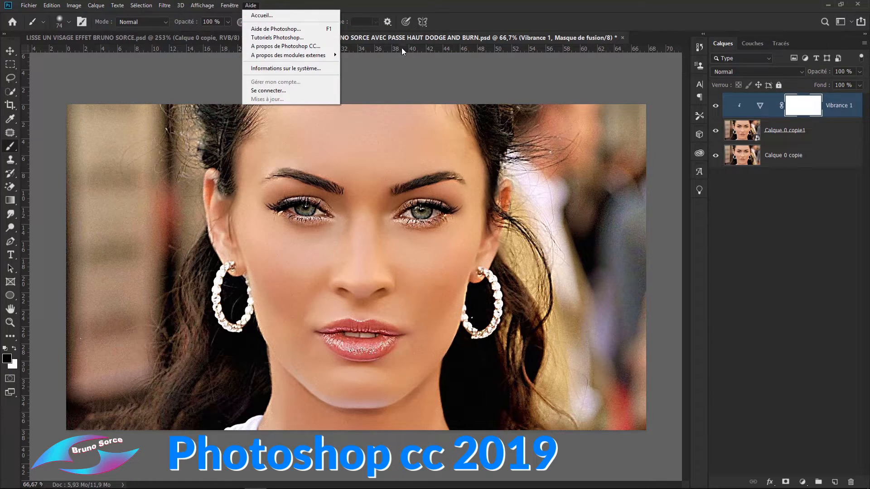
{"action": "left_click", "coordinate": [490, 32]}
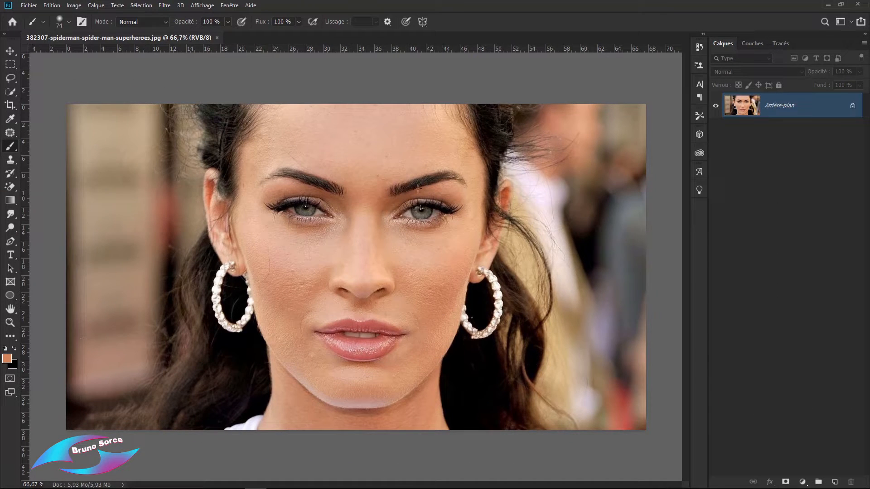
Unlock the background layer of the portrait and duplicate it
{"action": "left_click", "coordinate": [852, 108]}
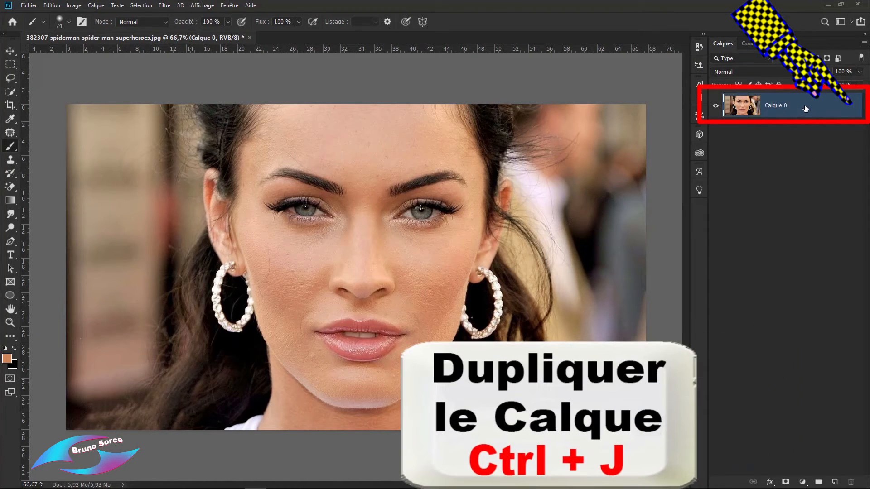
{"action": "key", "text": "ctrl+j"}
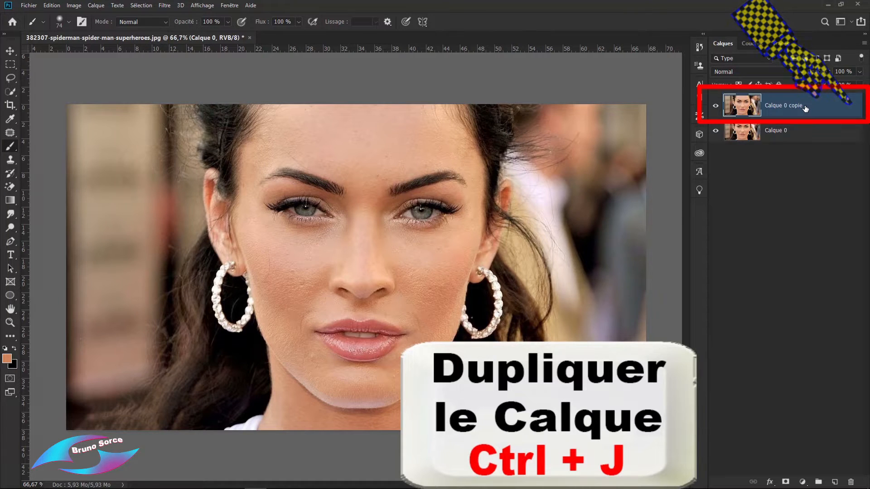
{"action": "right_click", "coordinate": [806, 109]}
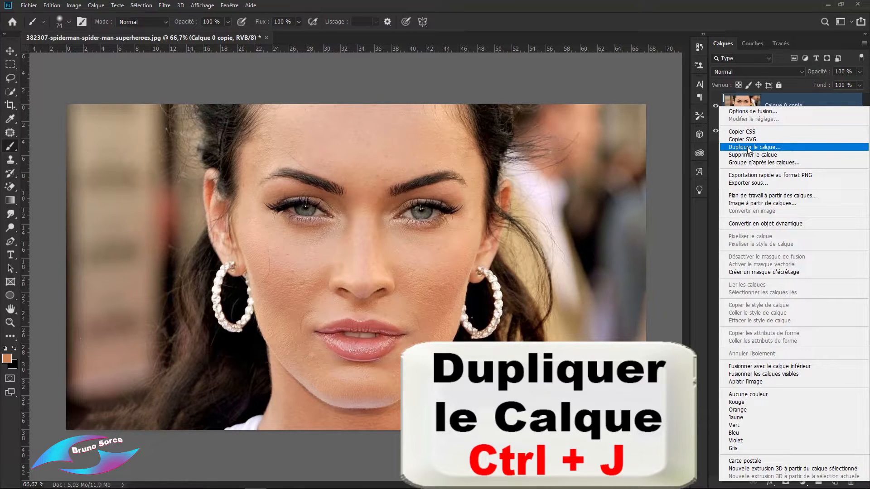
{"action": "left_click", "coordinate": [673, 26]}
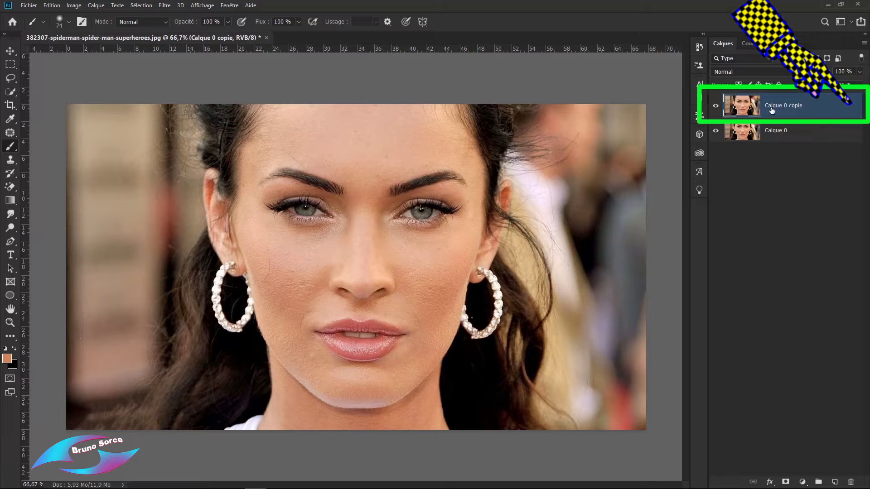
Convert the duplicated layer to a smart object and open its contents for editing
{"action": "right_click", "coordinate": [834, 110]}
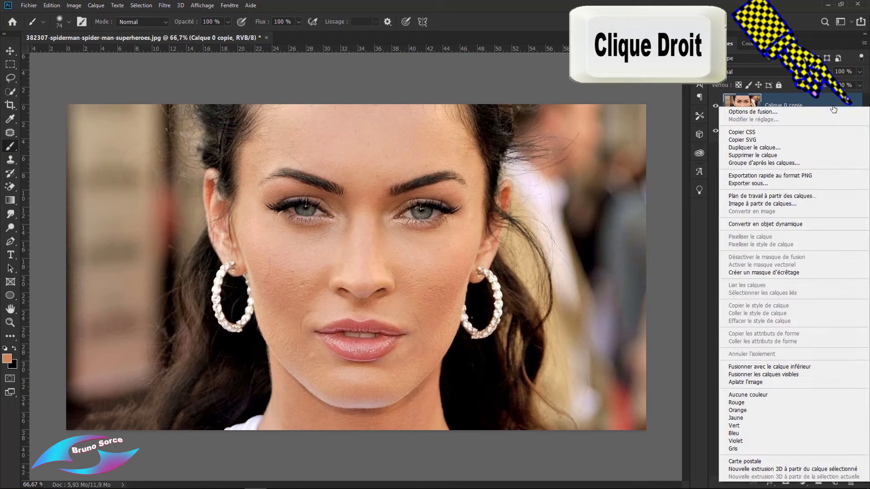
{"action": "left_click", "coordinate": [733, 224]}
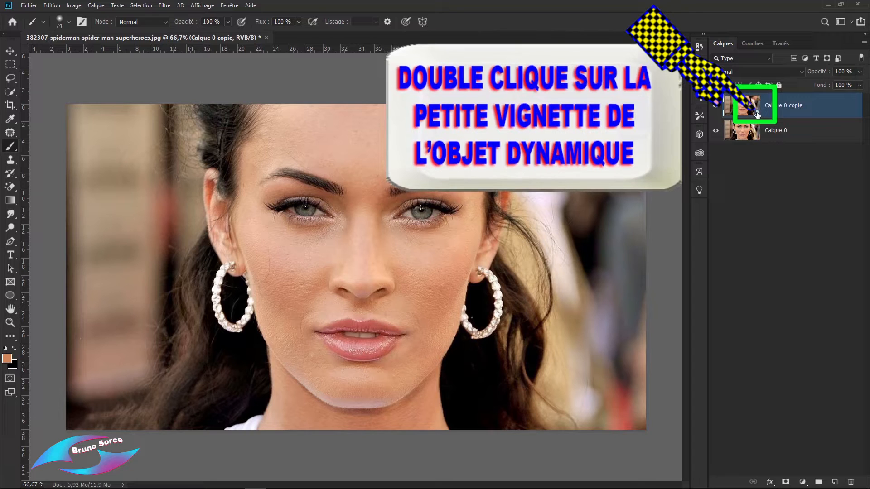
{"action": "double_click", "coordinate": [756, 113]}
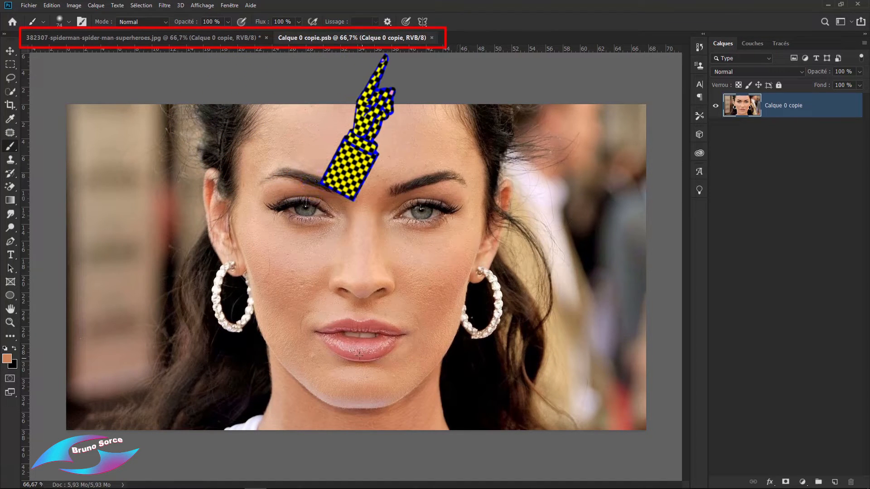
{"action": "left_click", "coordinate": [134, 38]}
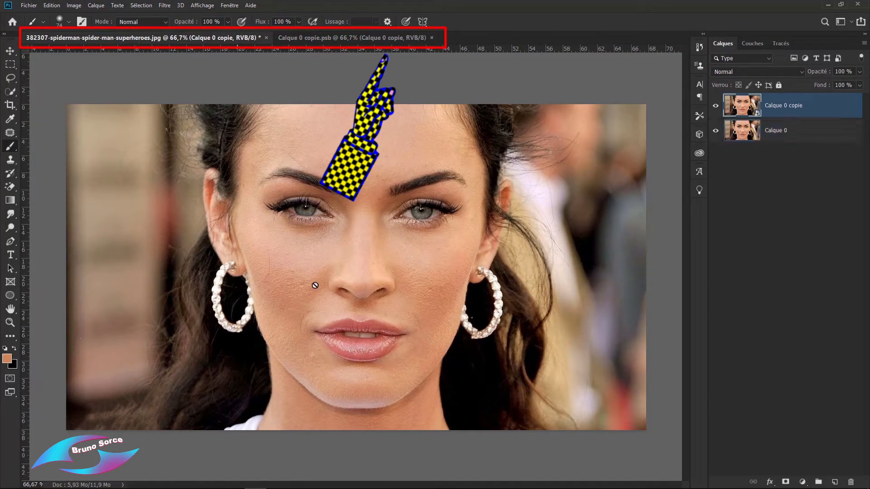
{"action": "left_click", "coordinate": [352, 38]}
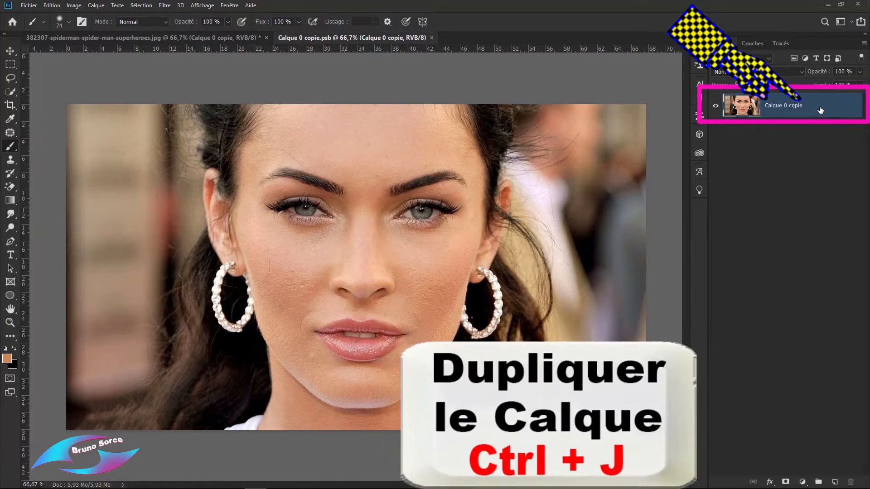
Duplicate the portrait layer inside the smart object document and activate the Move tool
{"action": "key", "text": "ctrl+j"}
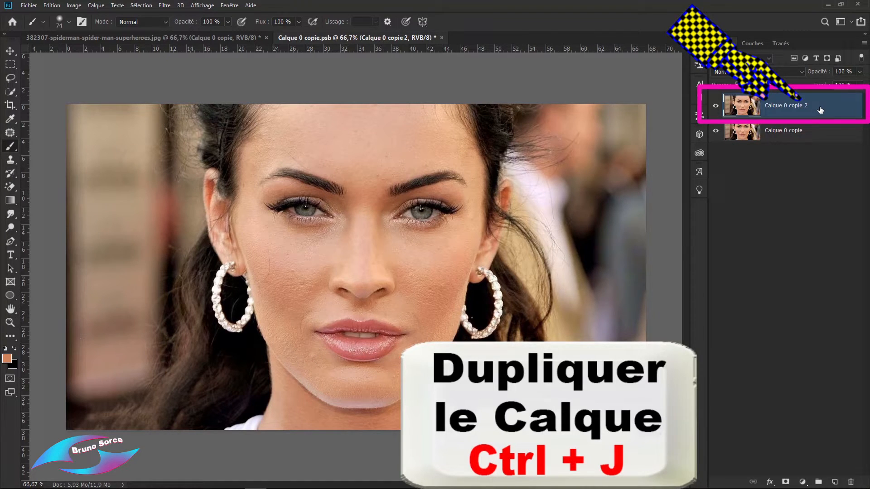
{"action": "key", "text": "ctrl+j"}
{"action": "key", "text": "v"}
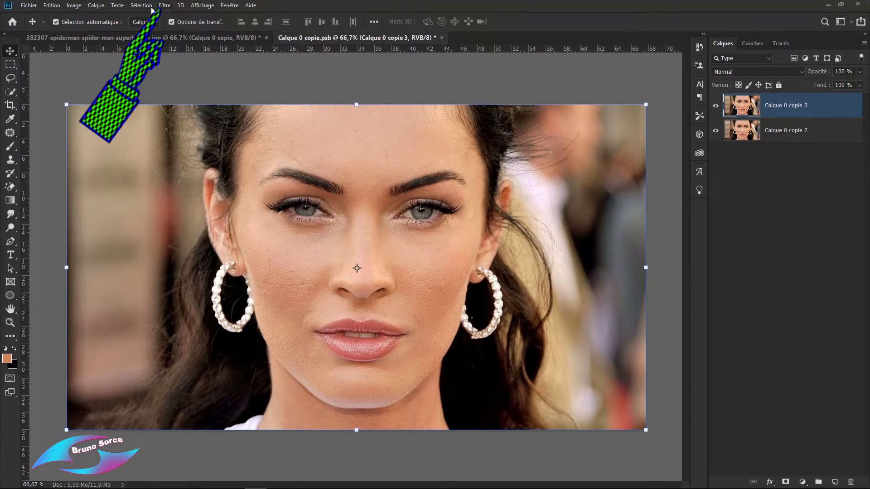
Open the Camera Raw filter on the top layer and set its sharpening to radius 0,5, detail 0 and masking 0
{"action": "left_click", "coordinate": [167, 7]}
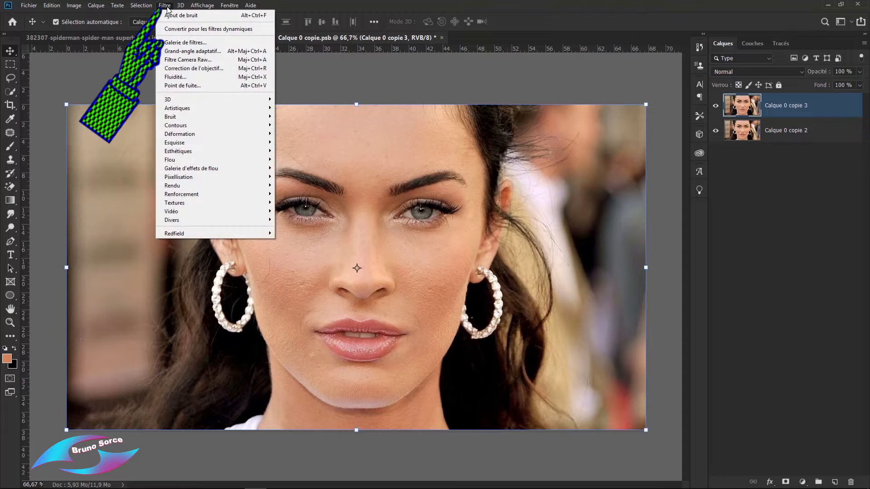
{"action": "left_click", "coordinate": [176, 61]}
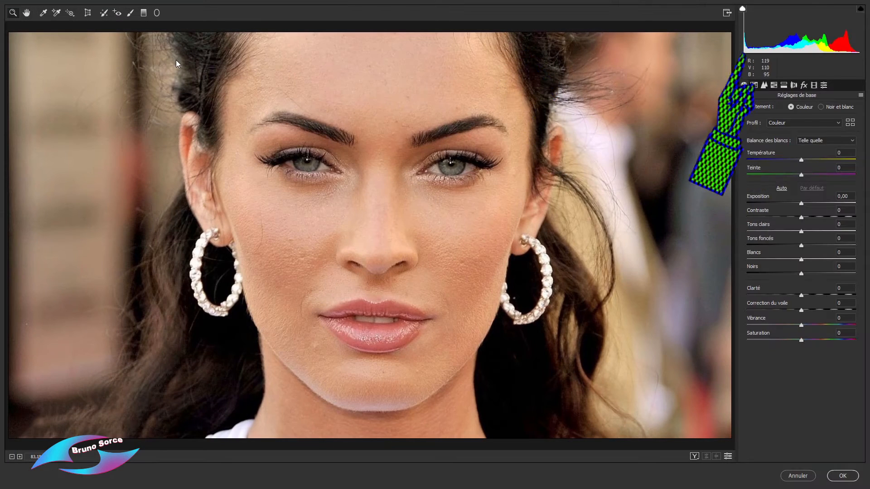
{"action": "left_click", "coordinate": [764, 86]}
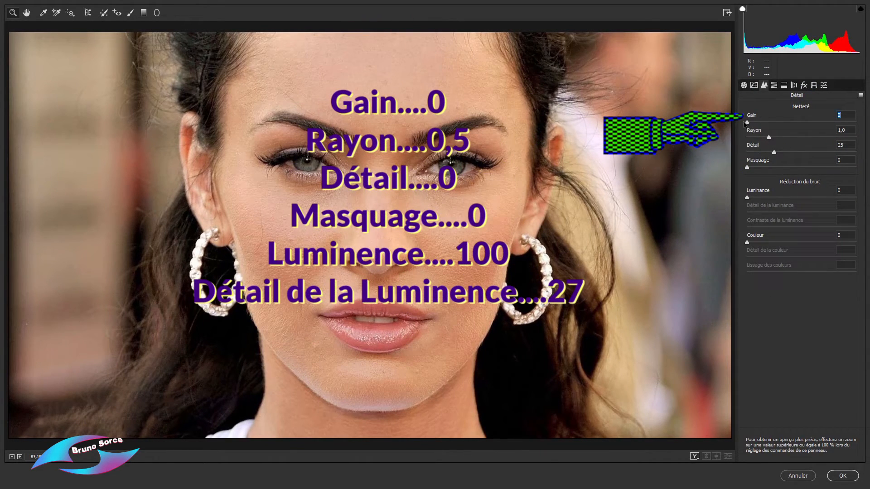
{"action": "left_click_drag", "start_coordinate": [769, 137], "coordinate": [747, 139]}
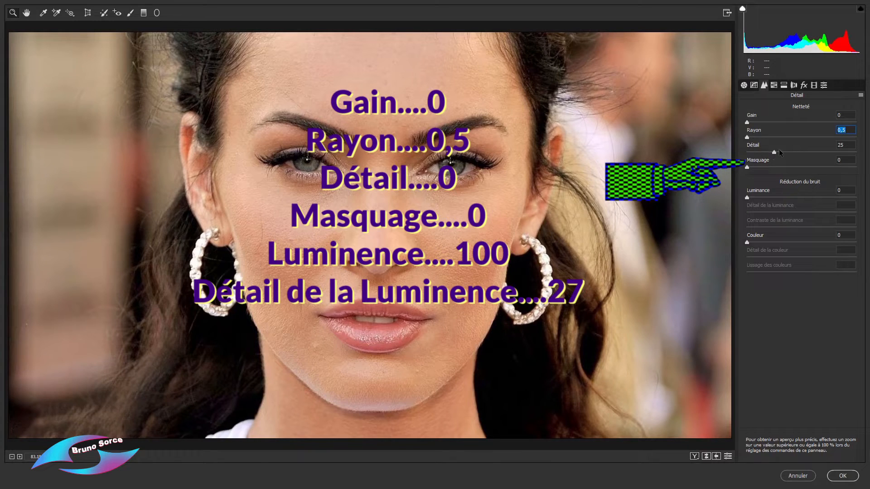
{"action": "left_click_drag", "start_coordinate": [774, 153], "coordinate": [741, 154]}
{"action": "left_click", "coordinate": [746, 168]}
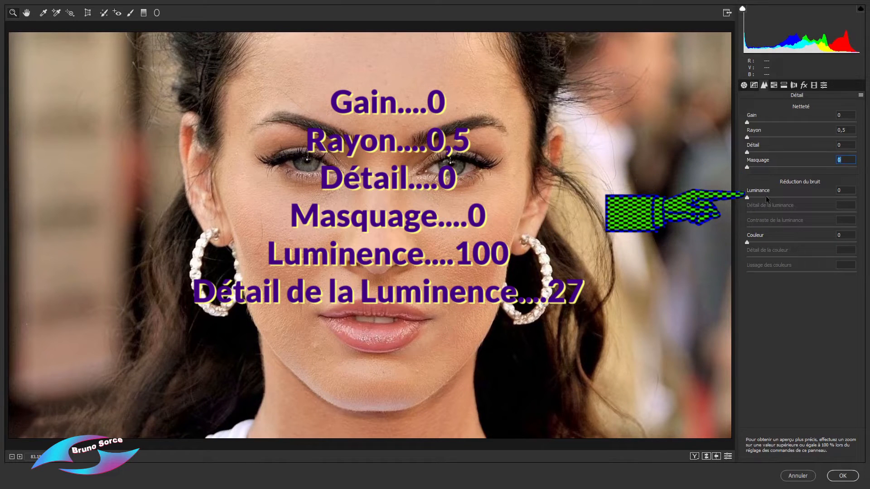
Set the luminance noise reduction to 100 with luminance detail 27 and apply the Camera Raw filter
{"action": "left_click", "coordinate": [746, 198]}
{"action": "left_click_drag", "start_coordinate": [746, 197], "coordinate": [863, 204]}
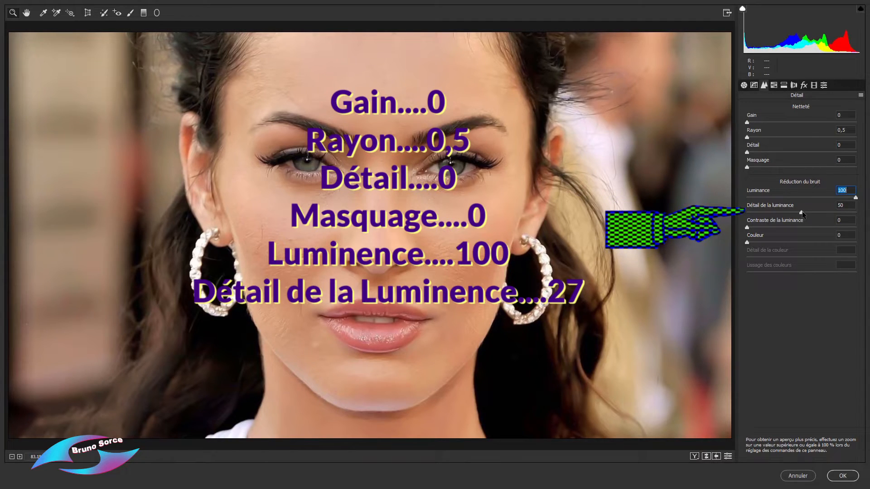
{"action": "left_click", "coordinate": [843, 205]}
{"action": "type", "text": "27"}
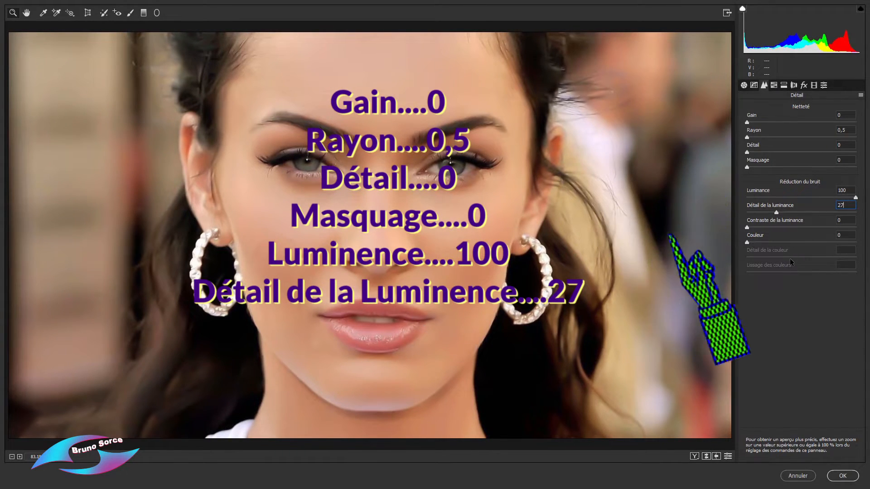
{"action": "left_click", "coordinate": [841, 476]}
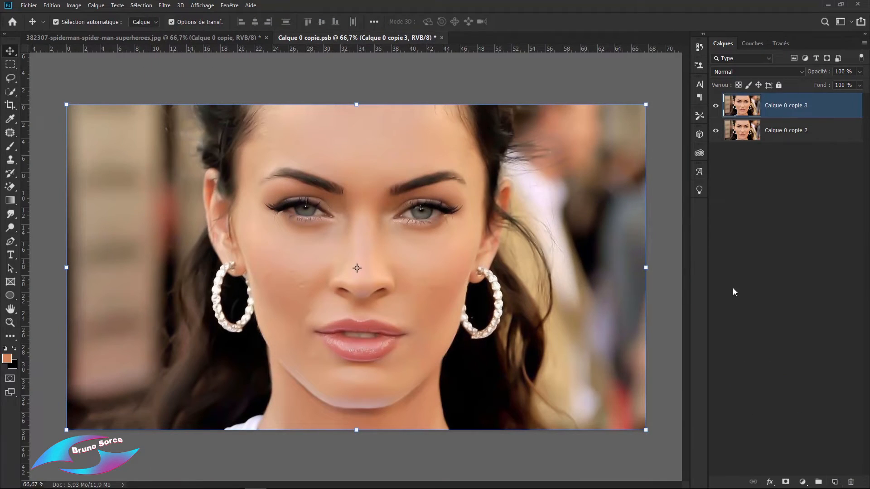
Compare the face with and without the smoothed top layer by toggling that layer's visibility
{"action": "scroll", "coordinate": [303, 194], "scroll_direction": "up", "scroll_amount": 2}
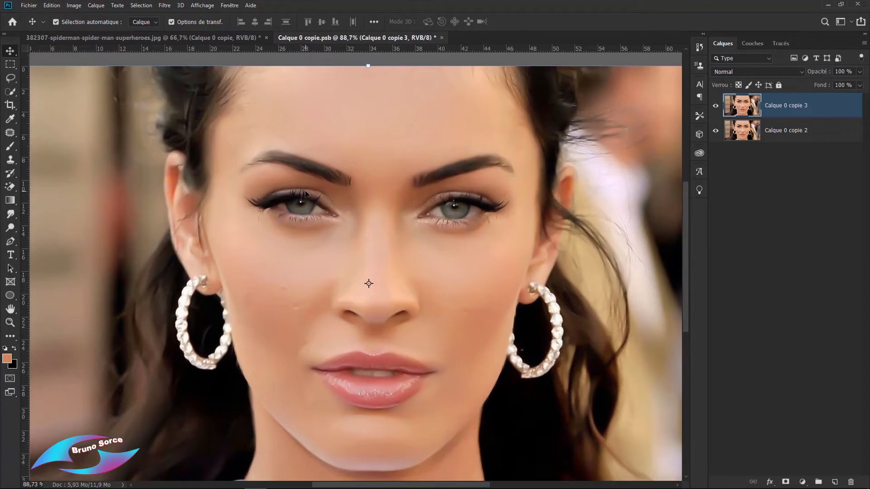
{"action": "left_click", "coordinate": [714, 108]}
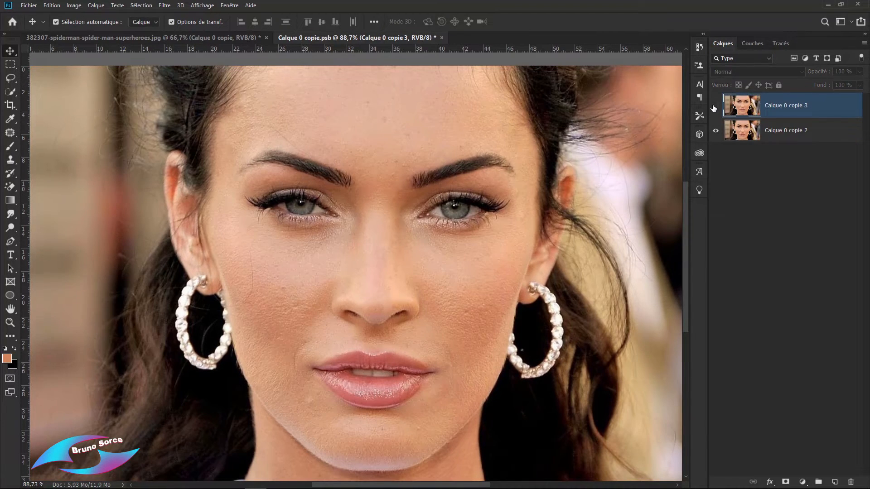
{"action": "left_click", "coordinate": [715, 107]}
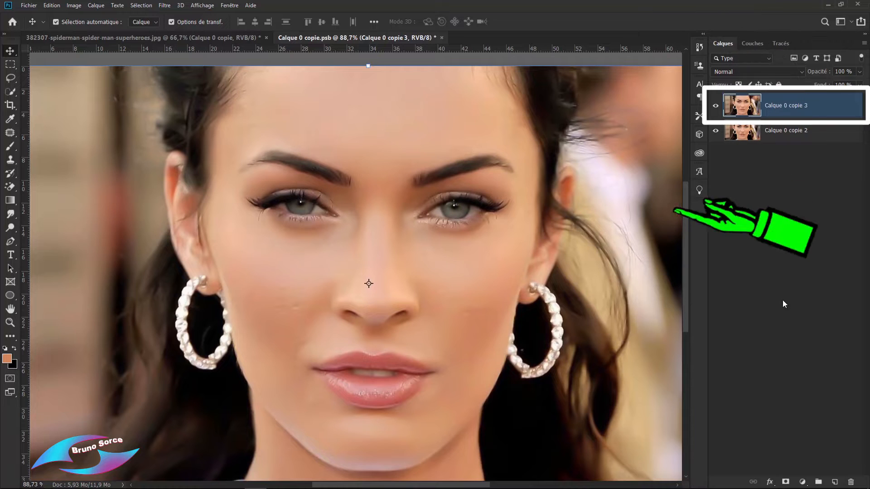
Add a white layer mask to the smoothed top layer and choose the Brush tool with black as foreground colour
{"action": "left_click", "coordinate": [785, 483]}
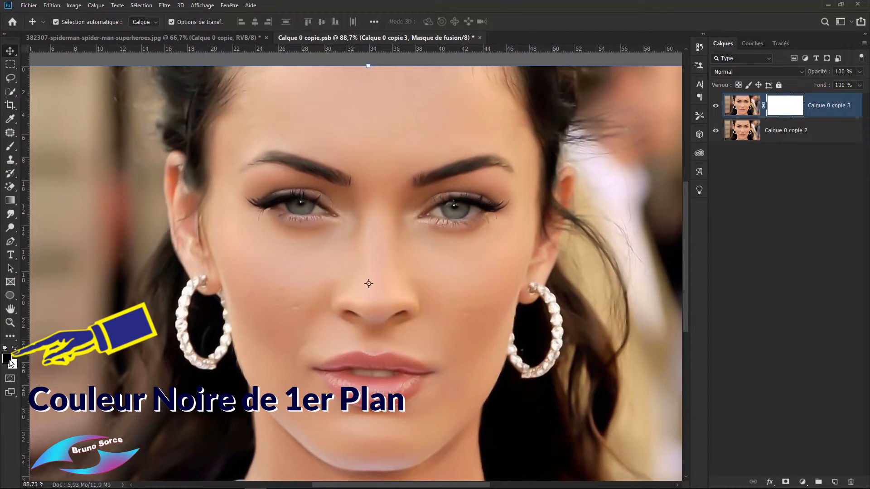
{"action": "left_click", "coordinate": [10, 147]}
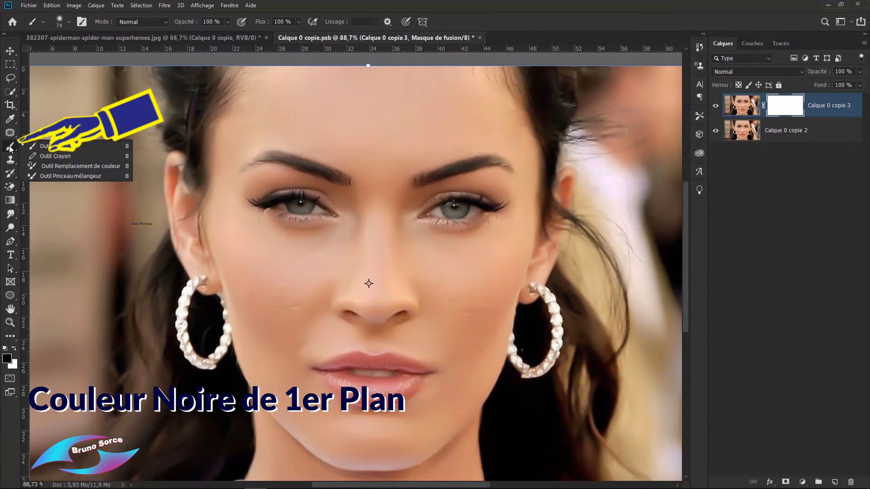
{"action": "left_click", "coordinate": [60, 146]}
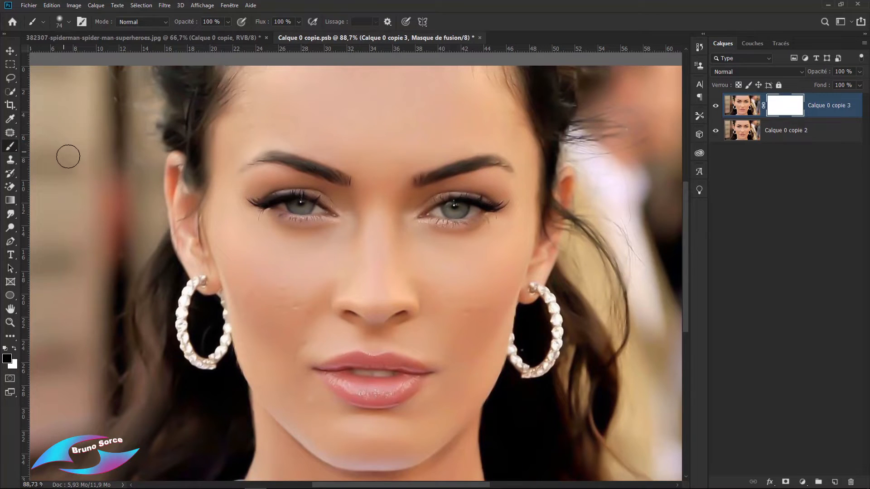
Set up a soft 61 px brush at 100 % opacity and 100 % flow, and target the top layer's mask
{"action": "key", "text": "ctrl+2"}
{"action": "right_click", "coordinate": [453, 201]}
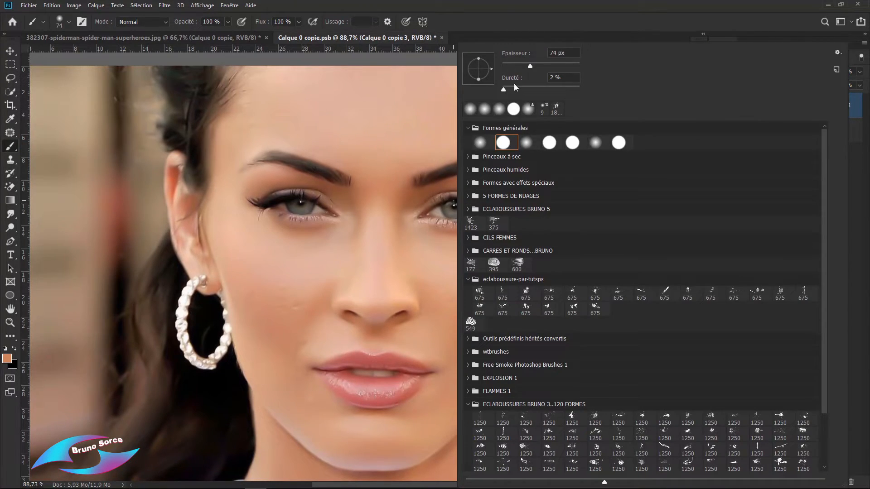
{"action": "left_click_drag", "start_coordinate": [504, 89], "coordinate": [503, 89]}
{"action": "left_click", "coordinate": [523, 21]}
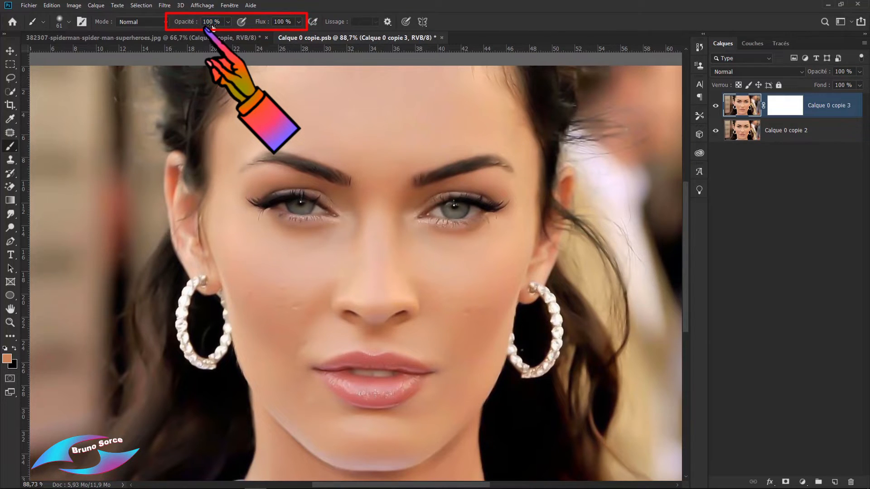
{"action": "left_click", "coordinate": [281, 22]}
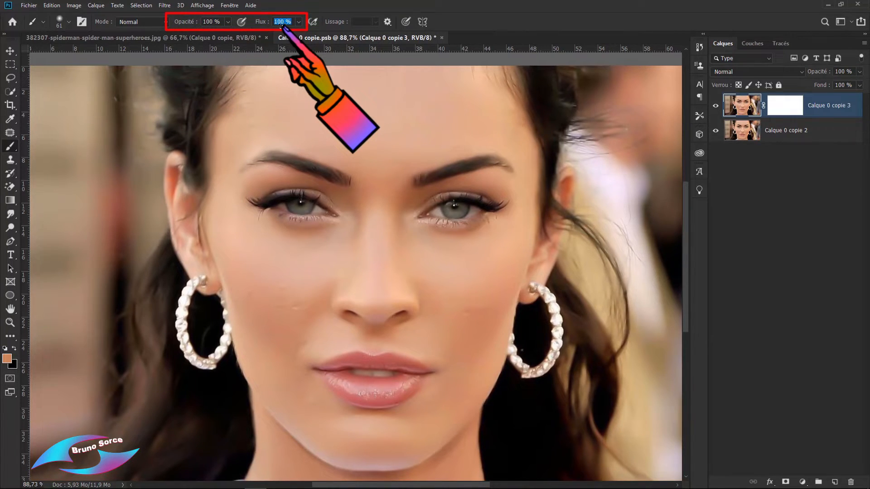
{"action": "key", "text": "Return"}
{"action": "left_click", "coordinate": [784, 105]}
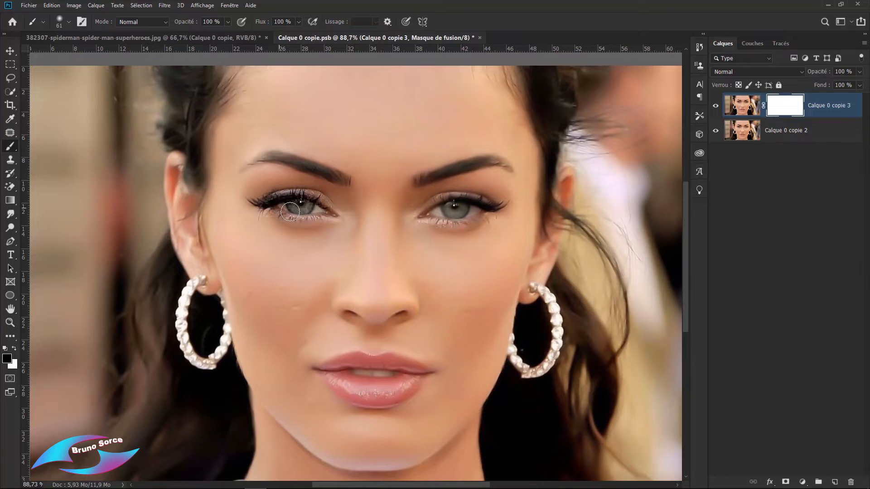
Paint black on the top layer's mask over both eyes and the lips to bring back their original detail
{"action": "left_click_drag", "start_coordinate": [309, 213], "coordinate": [324, 211]}
{"action": "left_click_drag", "start_coordinate": [432, 219], "coordinate": [452, 217]}
{"action": "mouse_move", "coordinate": [325, 373]}
{"action": "left_mouse_down"}
{"action": "mouse_move", "coordinate": [394, 363]}
{"action": "mouse_move", "coordinate": [416, 374]}
{"action": "mouse_move", "coordinate": [397, 391]}
{"action": "mouse_move", "coordinate": [361, 395]}
{"action": "mouse_move", "coordinate": [370, 374]}
{"action": "mouse_move", "coordinate": [347, 375]}
{"action": "mouse_move", "coordinate": [391, 372]}
{"action": "mouse_move", "coordinate": [370, 378]}
{"action": "left_mouse_up"}
Mask out the smoothing over the hair, earring and background on the image's right side, enlarging the brush to 239 px for the broad areas
{"action": "mouse_move", "coordinate": [554, 103]}
{"action": "left_mouse_down"}
{"action": "mouse_move", "coordinate": [578, 107]}
{"action": "mouse_move", "coordinate": [559, 78]}
{"action": "mouse_move", "coordinate": [576, 87]}
{"action": "mouse_move", "coordinate": [533, 73]}
{"action": "mouse_move", "coordinate": [559, 83]}
{"action": "mouse_move", "coordinate": [576, 126]}
{"action": "mouse_move", "coordinate": [573, 147]}
{"action": "mouse_move", "coordinate": [605, 151]}
{"action": "mouse_move", "coordinate": [580, 164]}
{"action": "left_mouse_up"}
{"action": "mouse_move", "coordinate": [552, 204]}
{"action": "left_mouse_down"}
{"action": "mouse_move", "coordinate": [620, 270]}
{"action": "mouse_move", "coordinate": [612, 346]}
{"action": "left_mouse_up"}
{"action": "mouse_move", "coordinate": [544, 294]}
{"action": "left_mouse_down"}
{"action": "mouse_move", "coordinate": [551, 355]}
{"action": "mouse_move", "coordinate": [526, 371]}
{"action": "mouse_move", "coordinate": [518, 354]}
{"action": "mouse_move", "coordinate": [547, 359]}
{"action": "mouse_move", "coordinate": [556, 337]}
{"action": "left_mouse_up"}
{"action": "left_click_drag", "start_coordinate": [596, 290], "coordinate": [431, 301]}
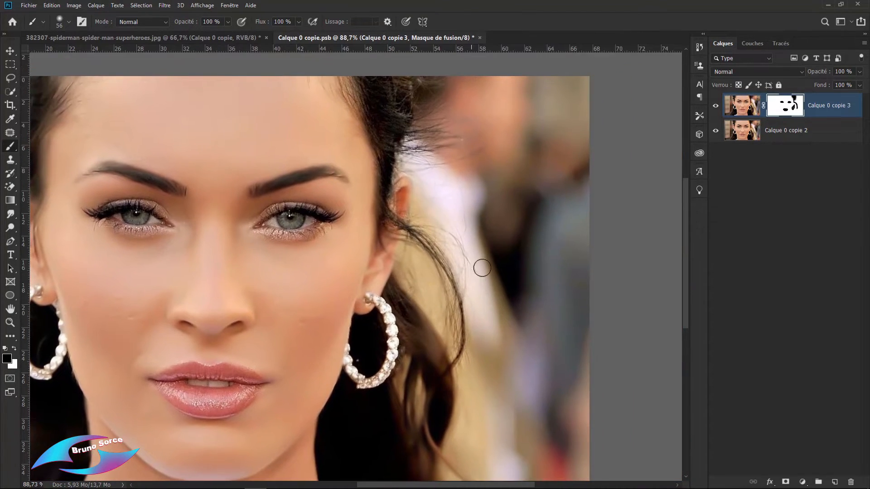
{"action": "right_click", "coordinate": [472, 261], "text": "alt"}
{"action": "mouse_move", "coordinate": [470, 305]}
{"action": "left_mouse_down"}
{"action": "mouse_move", "coordinate": [457, 241]}
{"action": "mouse_move", "coordinate": [425, 436]}
{"action": "mouse_move", "coordinate": [444, 185]}
{"action": "mouse_move", "coordinate": [444, 197]}
{"action": "left_mouse_up"}
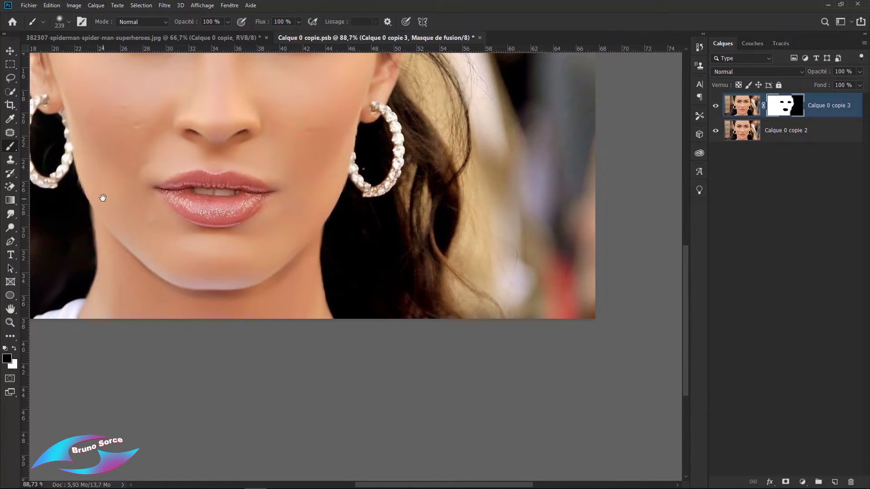
Mask out the smoothing over the upper hair on the image's left, refining the strands beside the ear with a 32 px brush
{"action": "left_click_drag", "start_coordinate": [101, 196], "coordinate": [533, 330]}
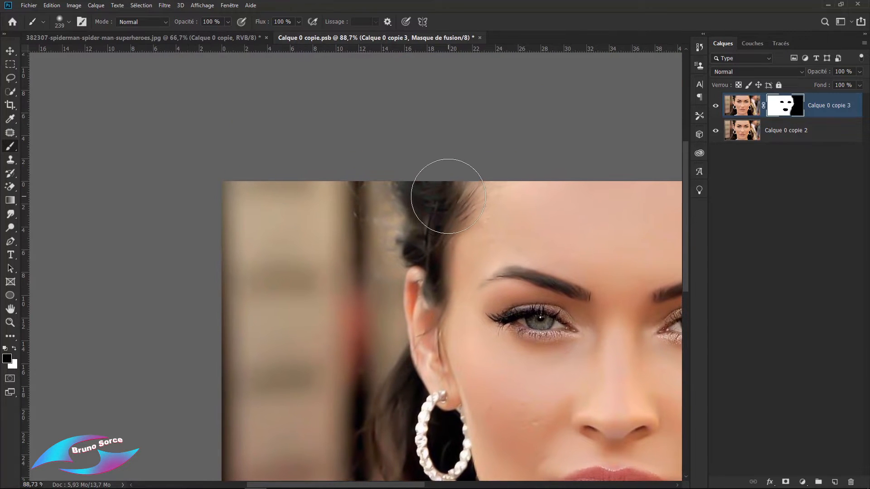
{"action": "mouse_move", "coordinate": [456, 190]}
{"action": "left_mouse_down"}
{"action": "mouse_move", "coordinate": [344, 191]}
{"action": "mouse_move", "coordinate": [312, 220]}
{"action": "mouse_move", "coordinate": [409, 198]}
{"action": "mouse_move", "coordinate": [393, 216]}
{"action": "mouse_move", "coordinate": [294, 250]}
{"action": "mouse_move", "coordinate": [352, 238]}
{"action": "mouse_move", "coordinate": [308, 243]}
{"action": "left_mouse_up"}
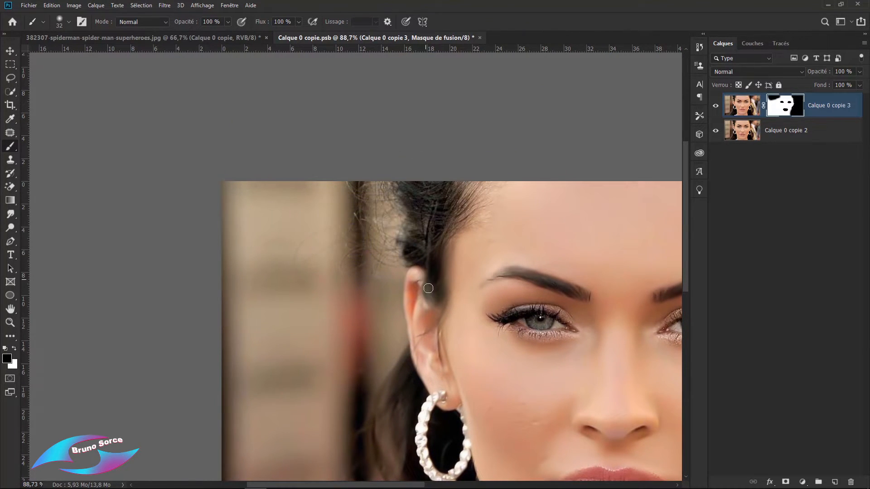
{"action": "left_click_drag", "start_coordinate": [432, 299], "coordinate": [431, 262]}
{"action": "left_click_drag", "start_coordinate": [439, 293], "coordinate": [436, 260]}
Mask out the smoothing over the ear, earring, lower hair and background on the image's left, using a 106 px brush for the larger areas
{"action": "right_click", "coordinate": [433, 301], "text": "alt"}
{"action": "mouse_move", "coordinate": [294, 212]}
{"action": "left_mouse_down"}
{"action": "mouse_move", "coordinate": [308, 237]}
{"action": "mouse_move", "coordinate": [340, 241]}
{"action": "mouse_move", "coordinate": [374, 303]}
{"action": "mouse_move", "coordinate": [384, 289]}
{"action": "mouse_move", "coordinate": [383, 334]}
{"action": "mouse_move", "coordinate": [399, 378]}
{"action": "left_mouse_up"}
{"action": "left_click_drag", "start_coordinate": [416, 410], "coordinate": [417, 426]}
{"action": "left_click_drag", "start_coordinate": [426, 475], "coordinate": [432, 481]}
{"action": "mouse_move", "coordinate": [433, 443]}
{"action": "left_mouse_down"}
{"action": "mouse_move", "coordinate": [326, 172]}
{"action": "mouse_move", "coordinate": [341, 155]}
{"action": "mouse_move", "coordinate": [366, 294]}
{"action": "mouse_move", "coordinate": [345, 319]}
{"action": "mouse_move", "coordinate": [341, 206]}
{"action": "mouse_move", "coordinate": [310, 328]}
{"action": "mouse_move", "coordinate": [324, 231]}
{"action": "mouse_move", "coordinate": [286, 288]}
{"action": "mouse_move", "coordinate": [205, 352]}
{"action": "mouse_move", "coordinate": [188, 332]}
{"action": "mouse_move", "coordinate": [150, 331]}
{"action": "mouse_move", "coordinate": [238, 308]}
{"action": "mouse_move", "coordinate": [281, 246]}
{"action": "mouse_move", "coordinate": [286, 197]}
{"action": "left_mouse_up"}
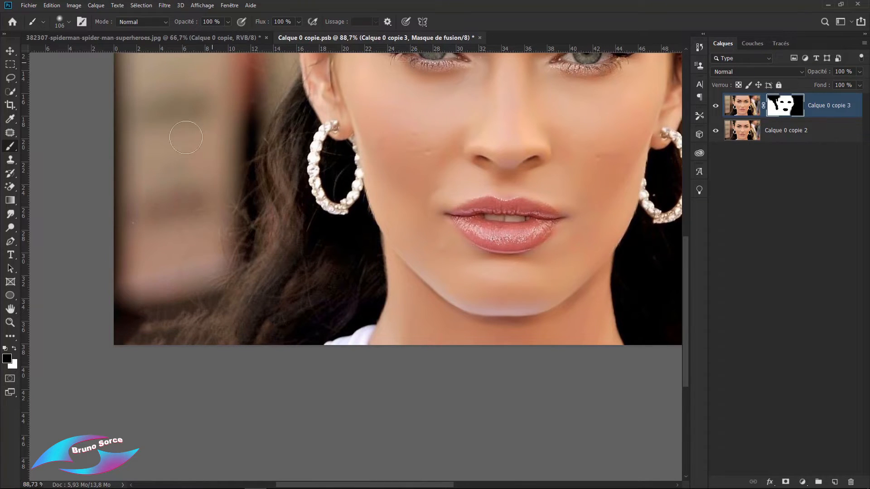
{"action": "left_click_drag", "start_coordinate": [214, 217], "coordinate": [219, 288]}
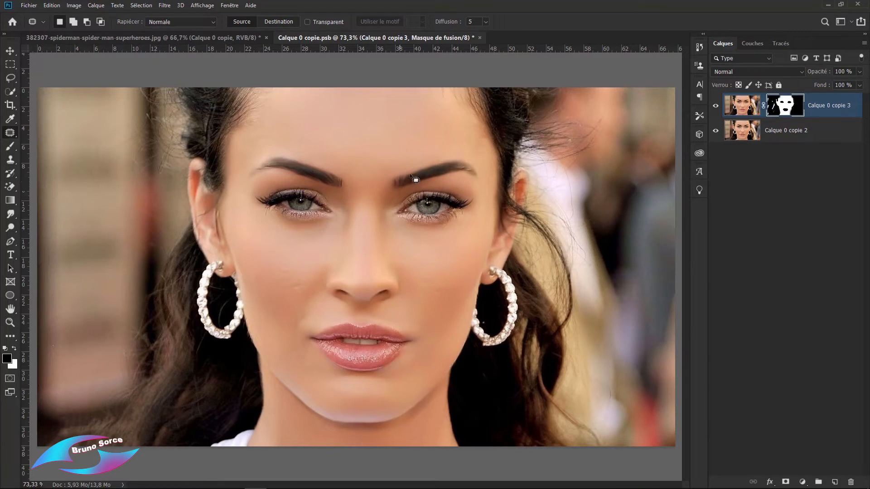
Set the Brush tool's opacity to 49 % and its flow to 48 %
{"action": "left_click", "coordinate": [11, 146]}
{"action": "left_click", "coordinate": [11, 147]}
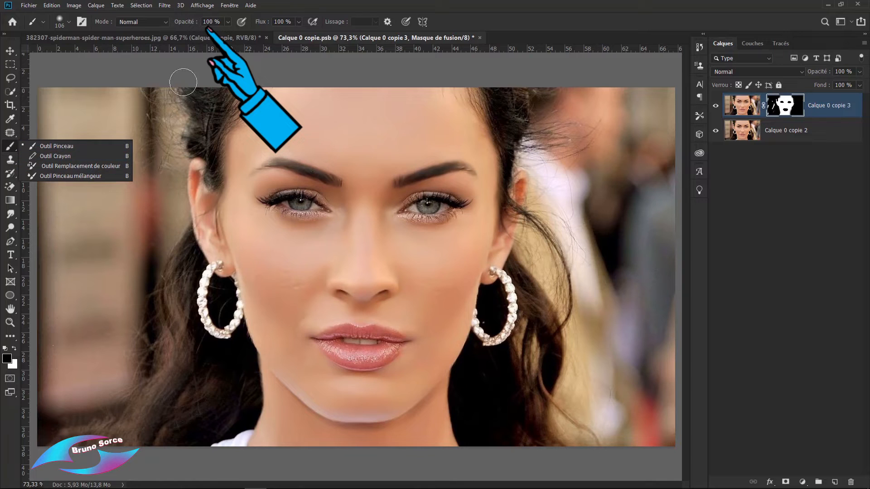
{"action": "left_click", "coordinate": [191, 25]}
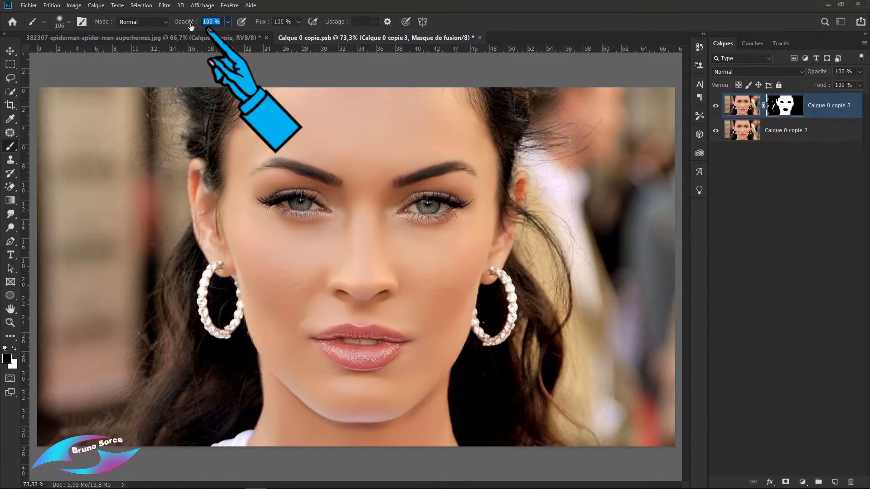
{"action": "left_click_drag", "start_coordinate": [191, 26], "coordinate": [189, 26]}
{"action": "left_click_drag", "start_coordinate": [261, 24], "coordinate": [242, 25]}
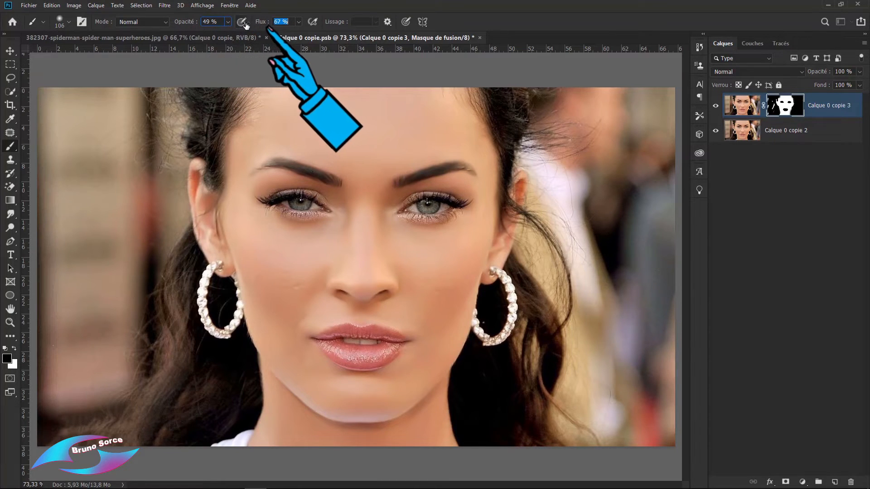
{"action": "key", "text": "shift+Tab"}
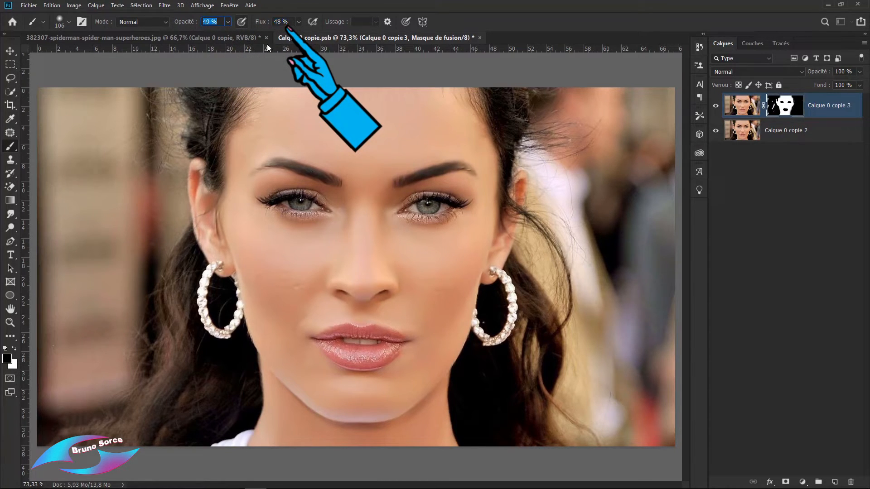
Reduce the brush to 27 px and paint black on the mask over the eyebrows to recover some of their detail
{"action": "right_click", "coordinate": [441, 173], "text": "alt"}
{"action": "left_click_drag", "start_coordinate": [441, 173], "coordinate": [424, 178]}
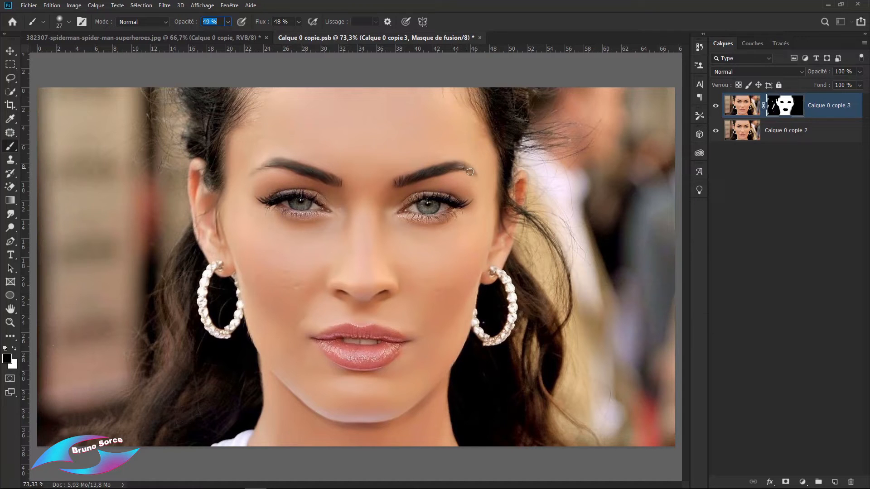
{"action": "key", "text": "Return"}
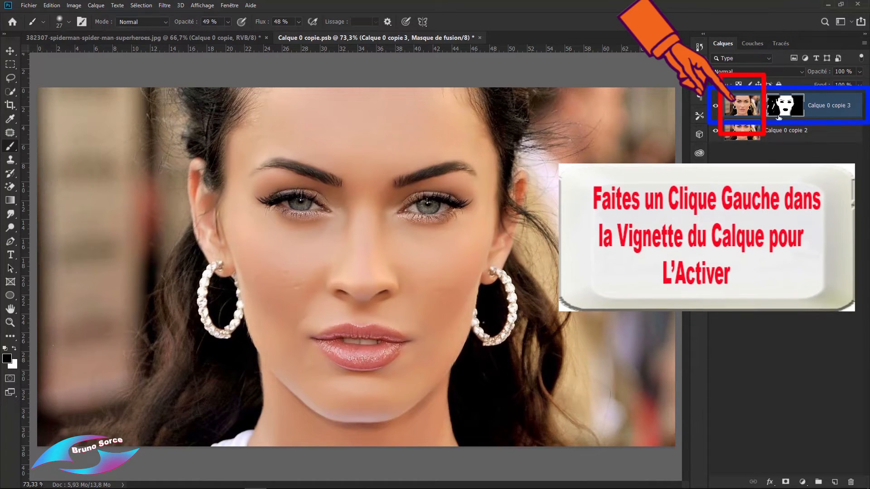
Target the smoothed layer's image instead of its mask and outline the blemish on the left-hand cheek with the Patch tool
{"action": "left_click", "coordinate": [733, 107]}
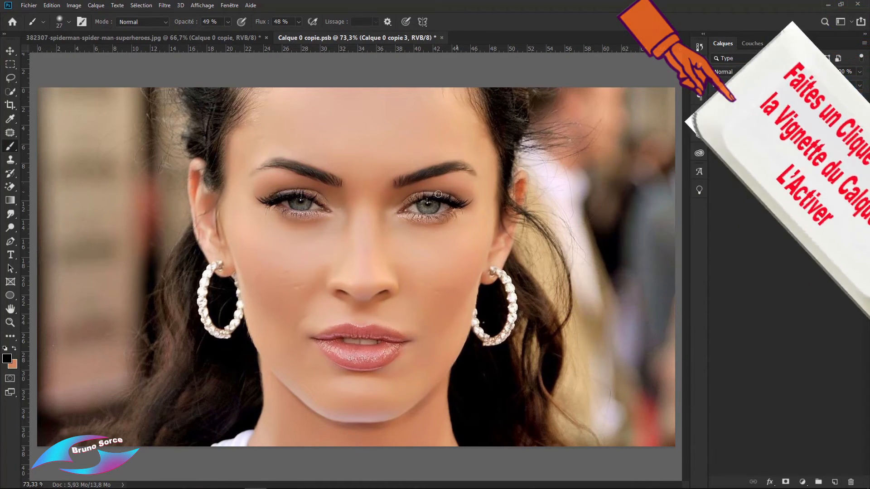
{"action": "left_click", "coordinate": [11, 134]}
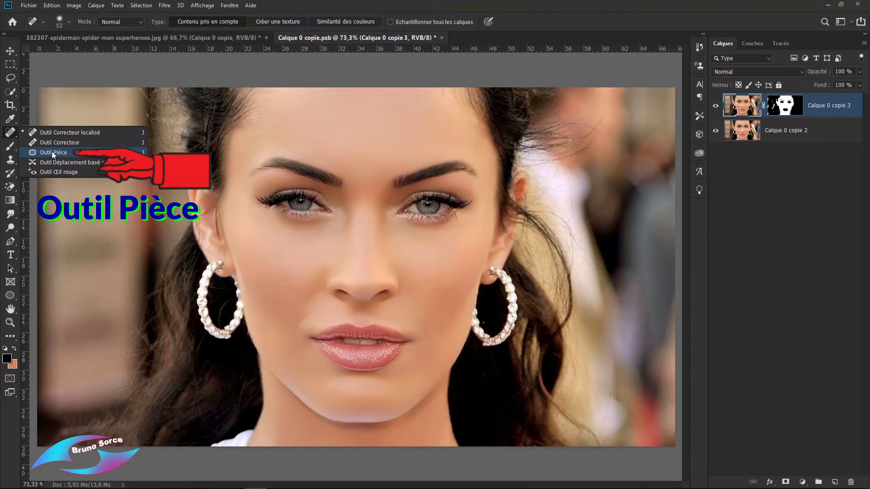
{"action": "left_click", "coordinate": [51, 152]}
{"action": "scroll", "coordinate": [287, 296], "scroll_direction": "up", "scroll_amount": 2}
{"action": "mouse_move", "coordinate": [288, 268]}
{"action": "left_mouse_down"}
{"action": "mouse_move", "coordinate": [271, 285]}
{"action": "mouse_move", "coordinate": [290, 295]}
{"action": "mouse_move", "coordinate": [301, 283]}
{"action": "mouse_move", "coordinate": [291, 264]}
{"action": "mouse_move", "coordinate": [283, 273]}
{"action": "mouse_move", "coordinate": [284, 245]}
{"action": "left_mouse_up"}
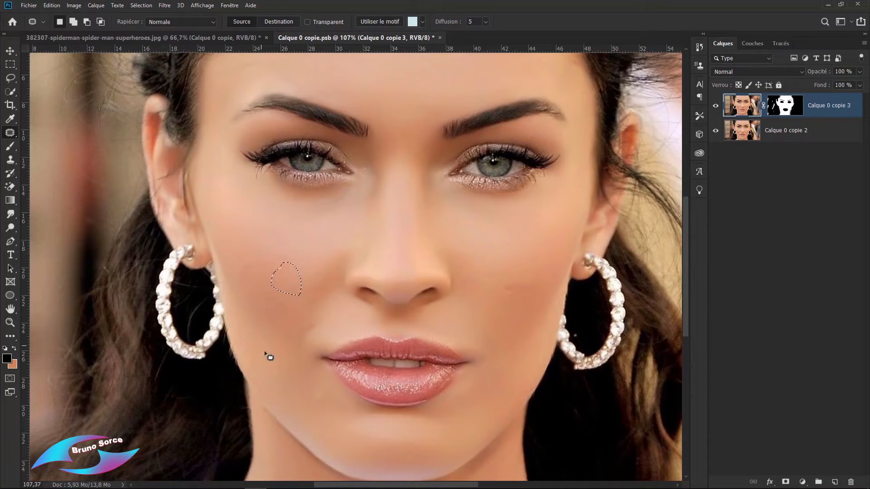
Patch the remaining blemishes on the jaw and cheeks with clean nearby skin, and deselect
{"action": "mouse_move", "coordinate": [304, 330]}
{"action": "left_mouse_down"}
{"action": "mouse_move", "coordinate": [315, 324]}
{"action": "mouse_move", "coordinate": [313, 334]}
{"action": "mouse_move", "coordinate": [294, 335]}
{"action": "mouse_move", "coordinate": [271, 376]}
{"action": "mouse_move", "coordinate": [276, 360]}
{"action": "mouse_move", "coordinate": [287, 378]}
{"action": "left_mouse_up"}
{"action": "left_click", "coordinate": [276, 371]}
{"action": "mouse_move", "coordinate": [249, 346]}
{"action": "left_mouse_down"}
{"action": "mouse_move", "coordinate": [245, 360]}
{"action": "mouse_move", "coordinate": [250, 344]}
{"action": "mouse_move", "coordinate": [250, 351]}
{"action": "left_mouse_up"}
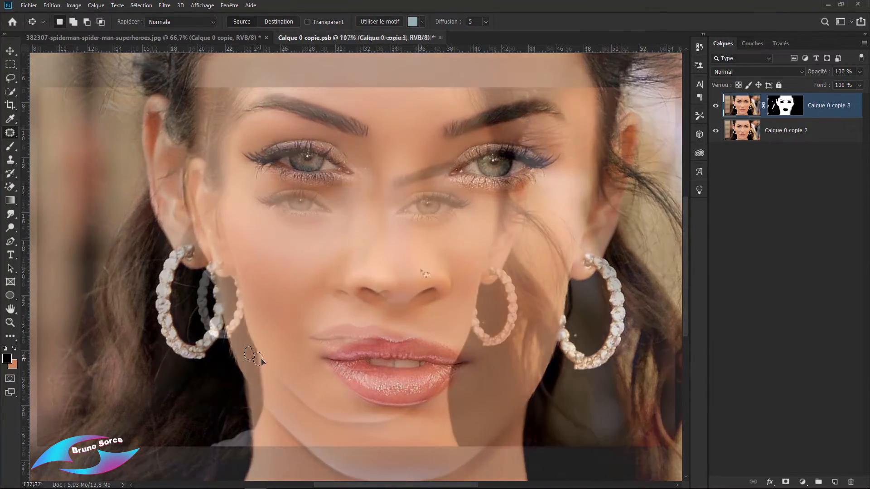
{"action": "mouse_move", "coordinate": [418, 282]}
{"action": "left_mouse_down"}
{"action": "mouse_move", "coordinate": [420, 270]}
{"action": "mouse_move", "coordinate": [426, 282]}
{"action": "left_mouse_up"}
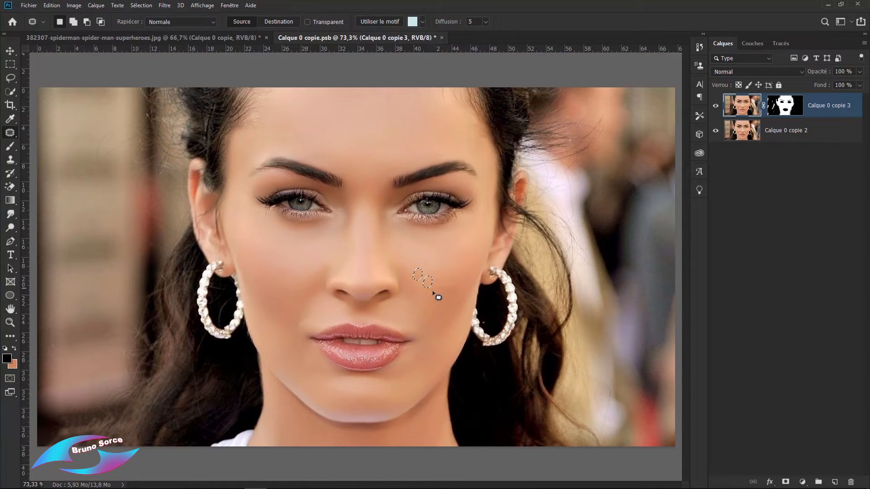
{"action": "key", "text": "ctrl+d"}
Compare the portrait with and without the retouched, masked layer by toggling its visibility
{"action": "left_click", "coordinate": [715, 110]}
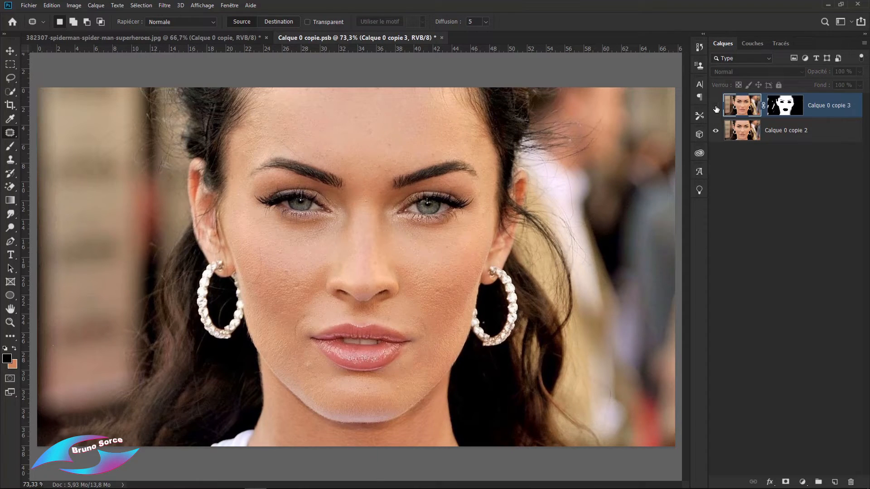
{"action": "left_click", "coordinate": [716, 107]}
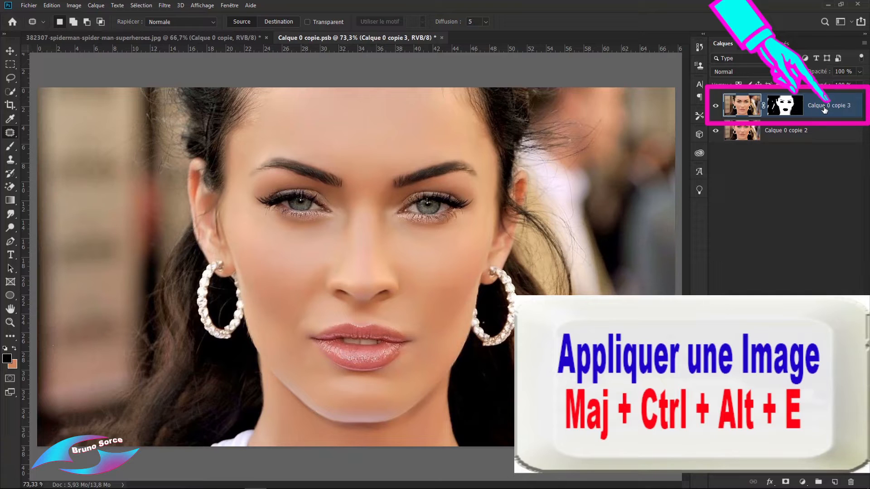
Stamp all visible layers into a new top layer and add 4 % uniform monochromatic noise to it
{"action": "key", "text": "ctrl+shift+alt+e"}
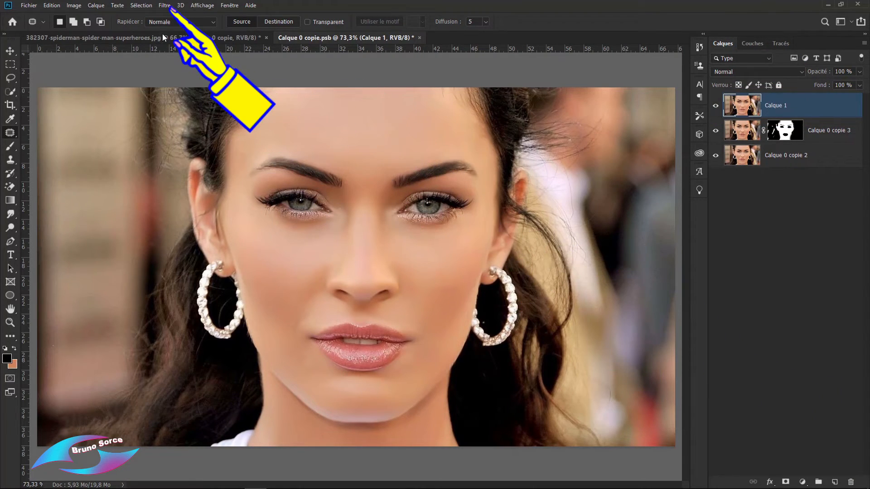
{"action": "left_click", "coordinate": [164, 5]}
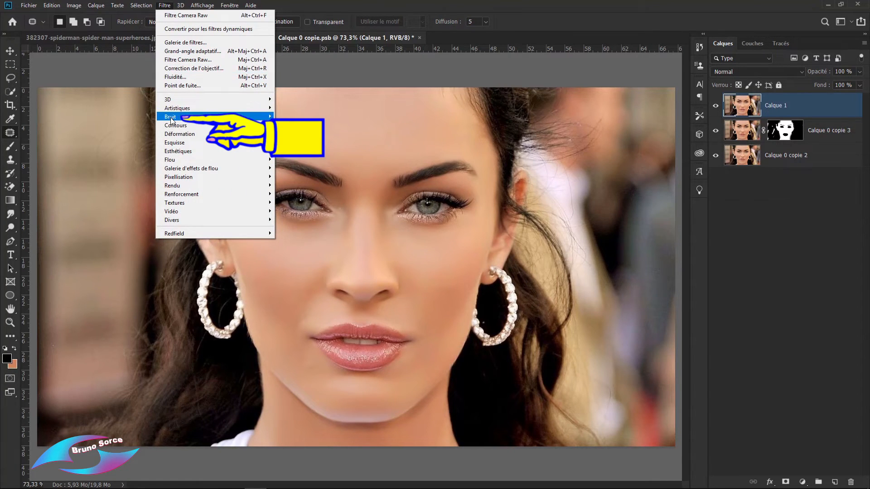
{"action": "mouse_move", "coordinate": [170, 118]}
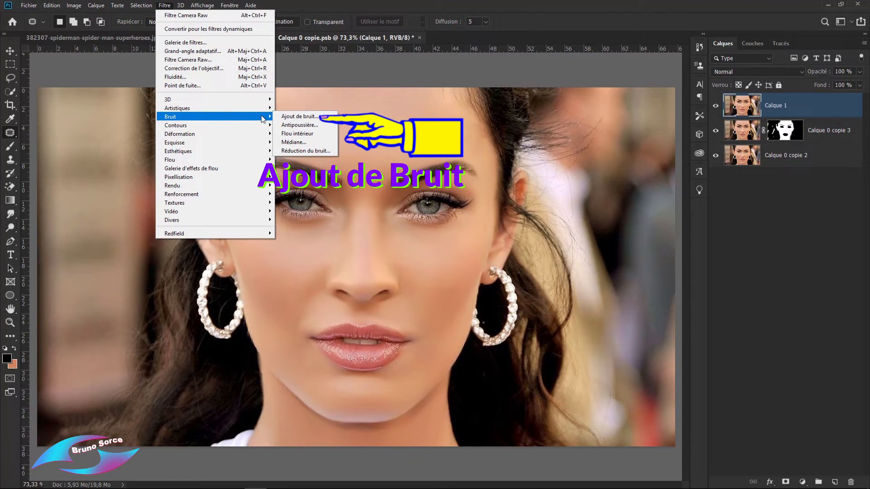
{"action": "left_click", "coordinate": [288, 118]}
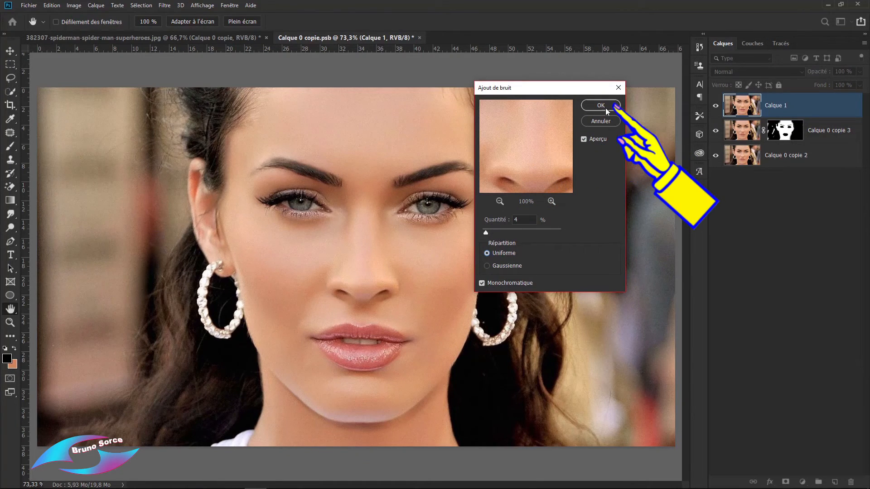
{"action": "left_click", "coordinate": [600, 105]}
{"action": "key", "text": "j"}
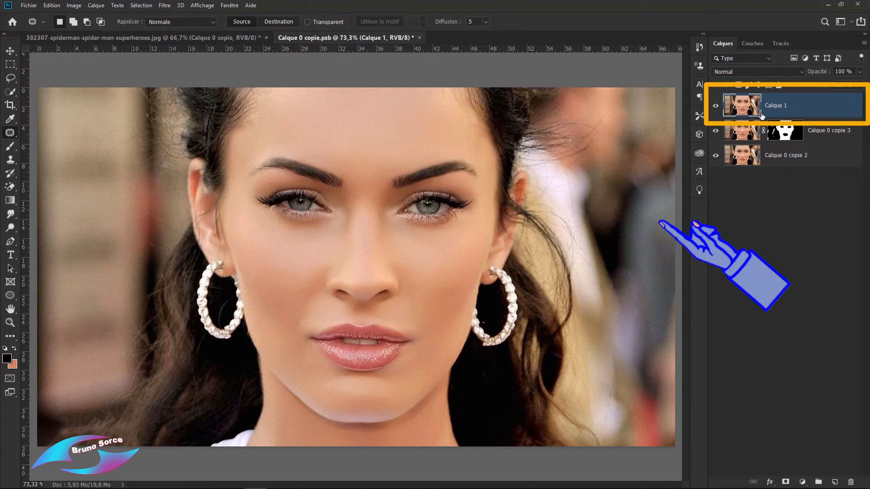
Add a white mask to the noise layer and paint black over the left-hand eye with the 27 px brush
{"action": "left_click", "coordinate": [785, 482]}
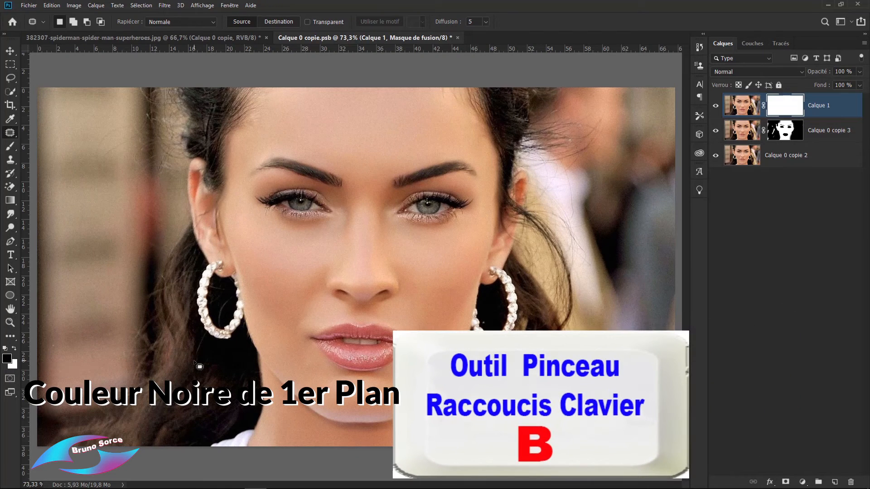
{"action": "key", "text": "b"}
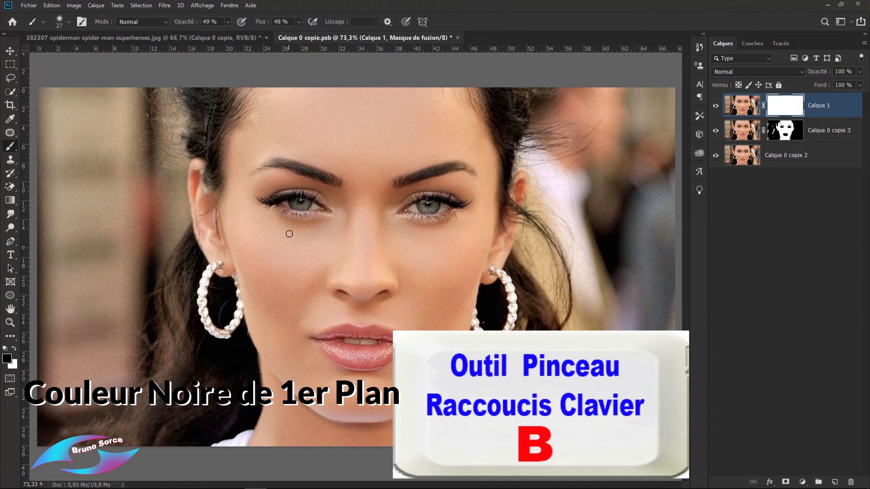
{"action": "scroll", "coordinate": [289, 234], "scroll_direction": "up", "scroll_amount": 3}
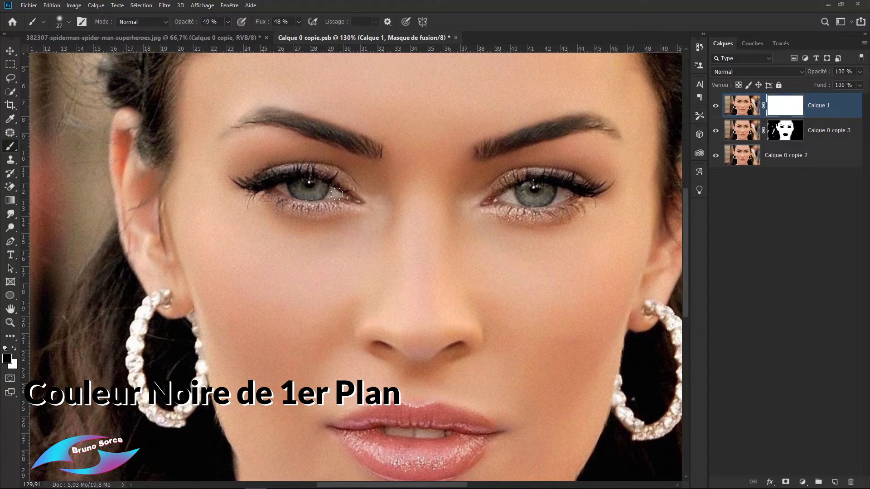
{"action": "mouse_move", "coordinate": [337, 194]}
{"action": "left_mouse_down"}
{"action": "mouse_move", "coordinate": [282, 189]}
{"action": "mouse_move", "coordinate": [292, 190]}
{"action": "left_mouse_up"}
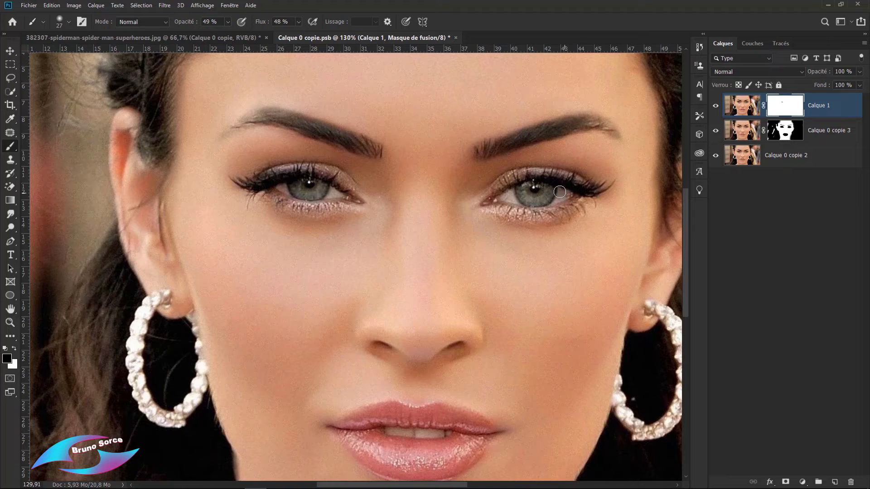
Raise the brush opacity and flow to 100 % and mask the noise out of both eyes and the teeth
{"action": "left_click_drag", "start_coordinate": [184, 26], "coordinate": [315, 27]}
{"action": "mouse_move", "coordinate": [310, 192]}
{"action": "left_mouse_down"}
{"action": "mouse_move", "coordinate": [336, 194]}
{"action": "mouse_move", "coordinate": [320, 190]}
{"action": "left_mouse_up"}
{"action": "mouse_move", "coordinate": [522, 191]}
{"action": "left_mouse_down"}
{"action": "mouse_move", "coordinate": [508, 198]}
{"action": "mouse_move", "coordinate": [563, 196]}
{"action": "left_mouse_up"}
{"action": "left_click_drag", "start_coordinate": [428, 357], "coordinate": [409, 181]}
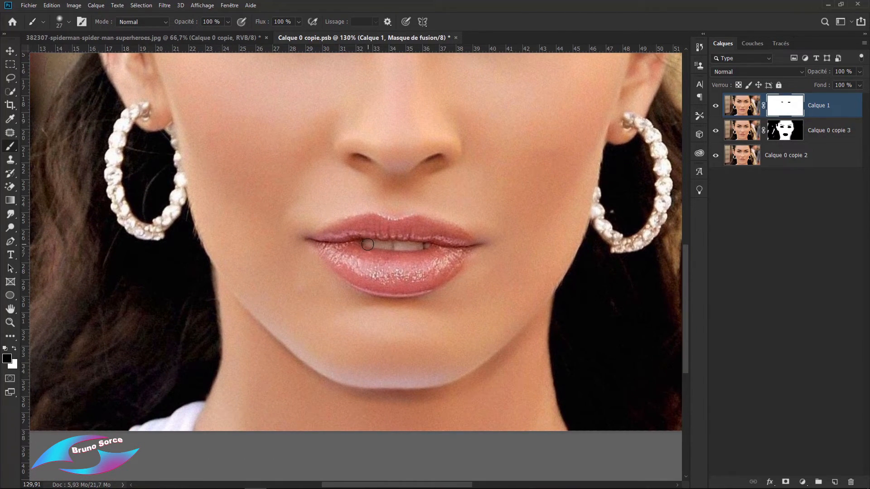
{"action": "mouse_move", "coordinate": [421, 246]}
{"action": "left_mouse_down"}
{"action": "mouse_move", "coordinate": [439, 244]}
{"action": "mouse_move", "coordinate": [438, 250]}
{"action": "left_mouse_up"}
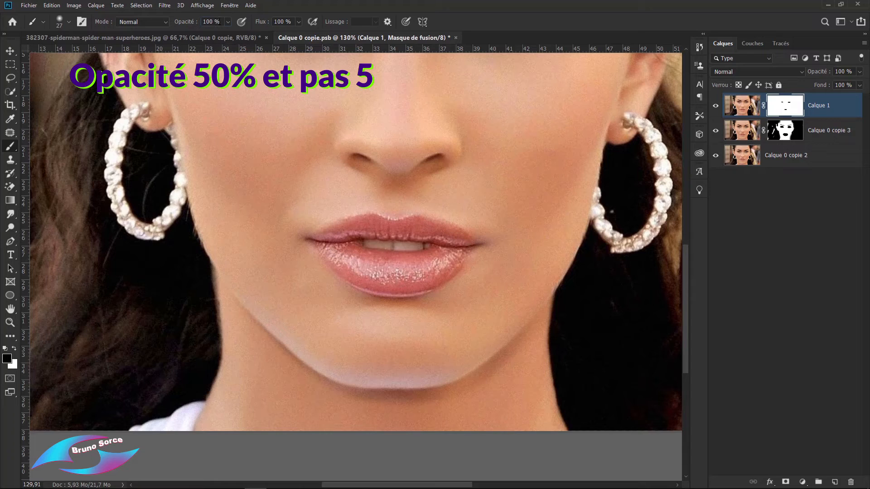
Set the brush opacity to 5 % and its flow to 45 %
{"action": "left_click", "coordinate": [219, 21]}
{"action": "type", "text": "05"}
{"action": "left_click", "coordinate": [286, 21]}
{"action": "key", "text": "Return"}
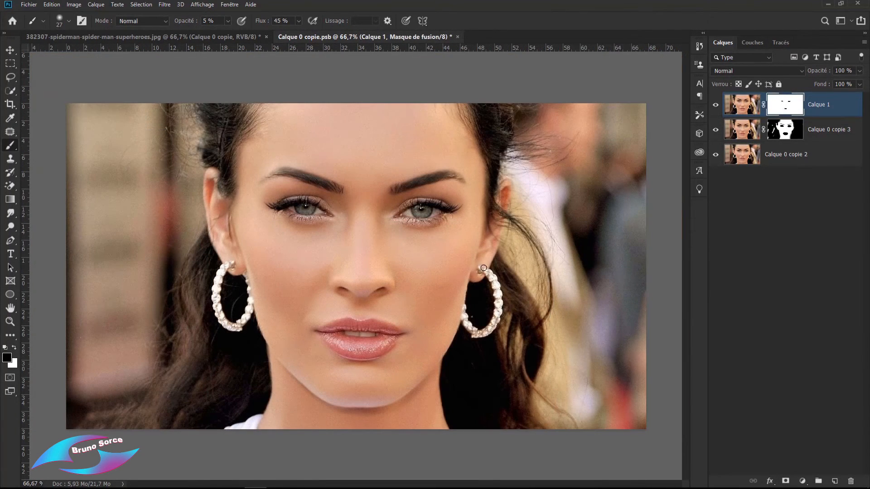
Compare the retouched portrait with the original by showing only the bottom layer and restoring the others
{"action": "left_click", "coordinate": [716, 154], "text": "alt"}
{"action": "left_click", "coordinate": [716, 155], "text": "alt"}
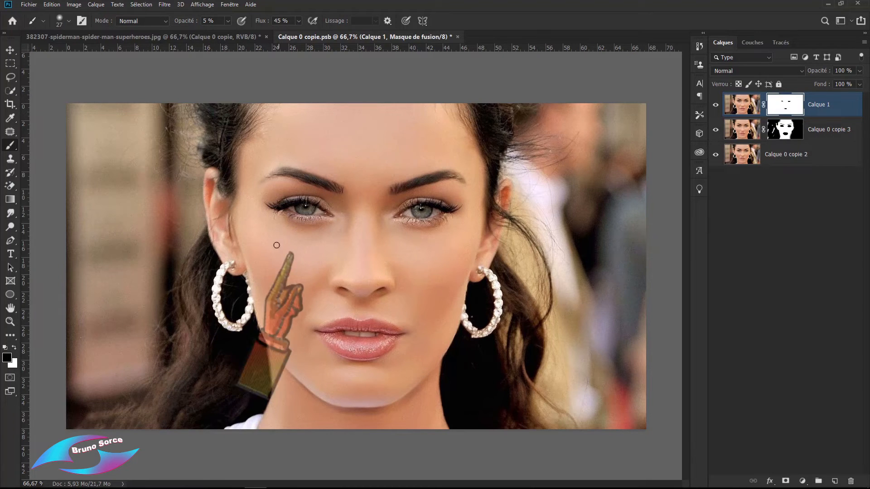
Stamp all visible layers into a new top layer and duplicate that layer
{"action": "key", "text": "ctrl+2"}
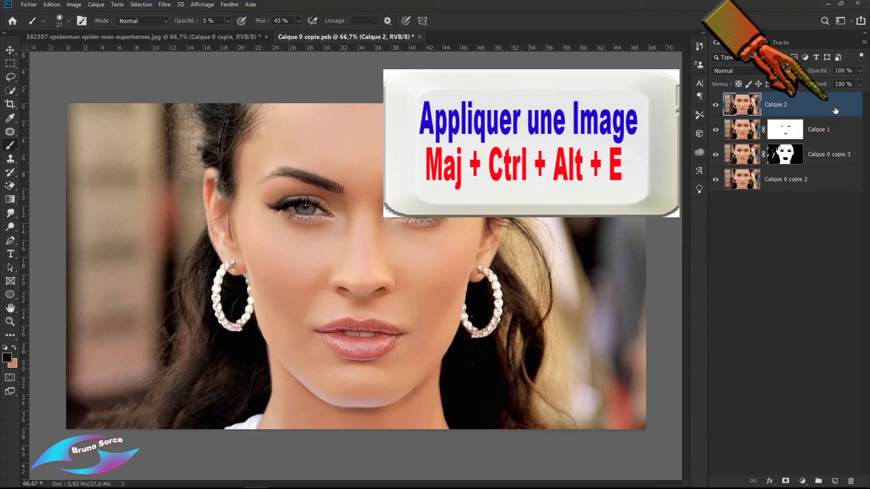
{"action": "key", "text": "ctrl+shift+alt+e"}
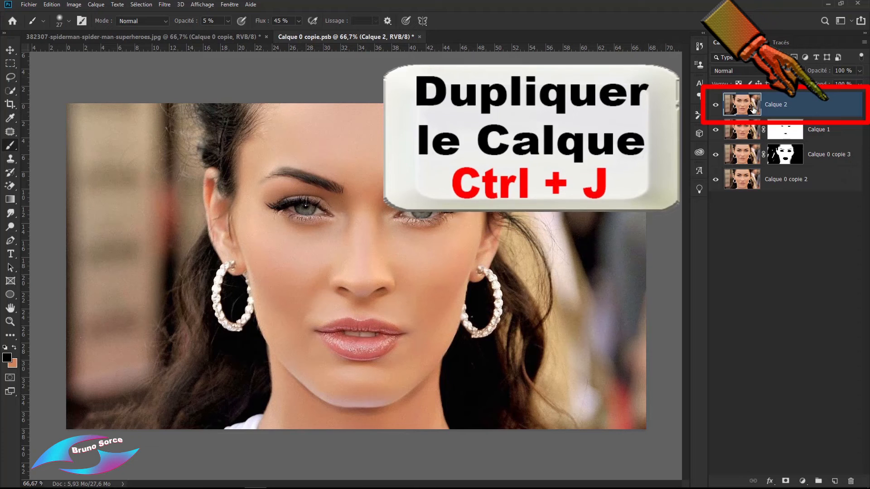
{"action": "key", "text": "ctrl+j"}
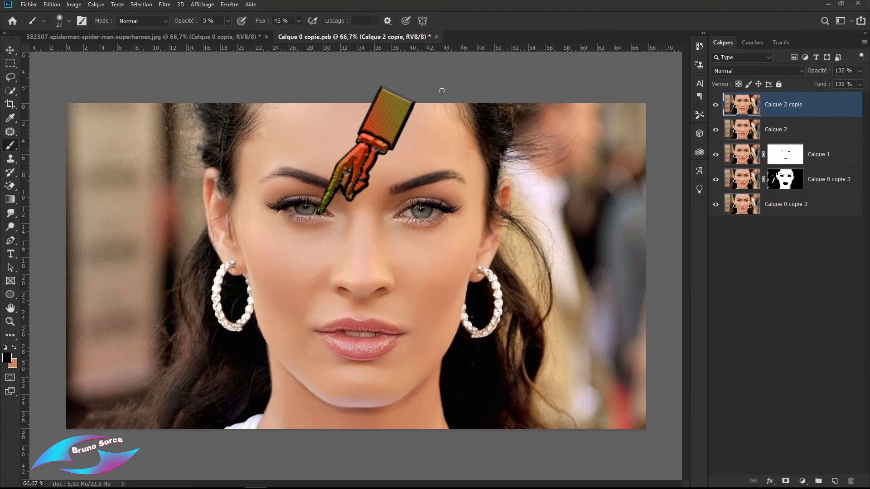
Apply a High Pass filter with a 5.0 pixel radius to the top layer and set its blend mode to Soft Light (Lumière tamisée)
{"action": "left_click", "coordinate": [164, 5]}
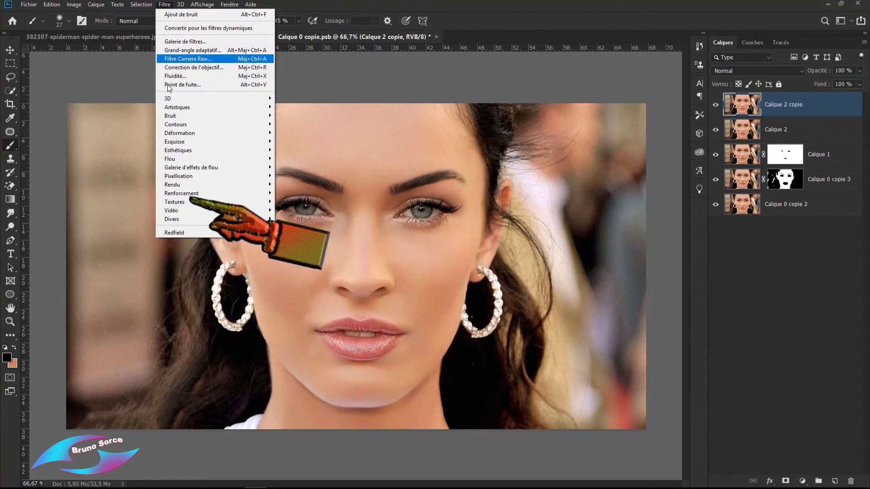
{"action": "mouse_move", "coordinate": [254, 211]}
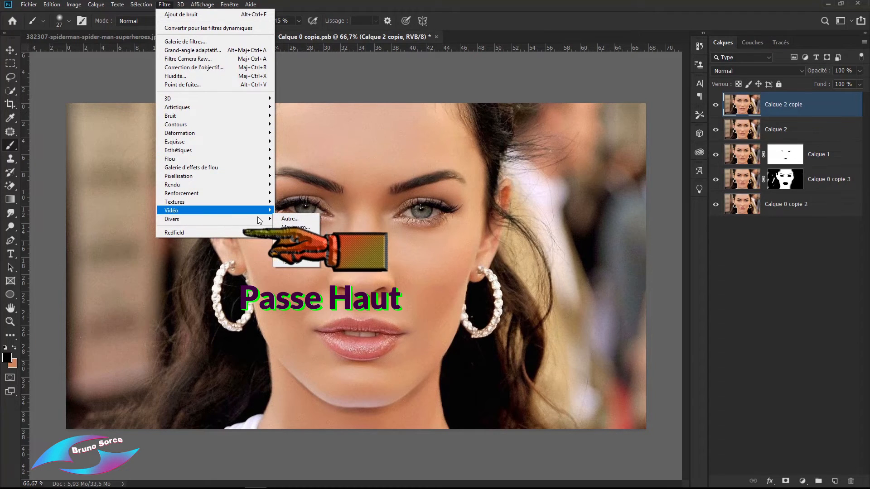
{"action": "left_click", "coordinate": [293, 245]}
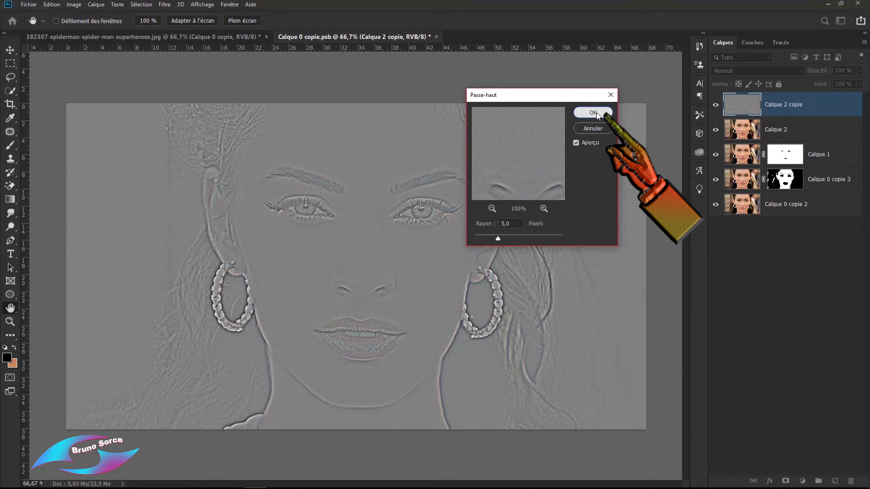
{"action": "left_click", "coordinate": [593, 112]}
{"action": "key", "text": "b"}
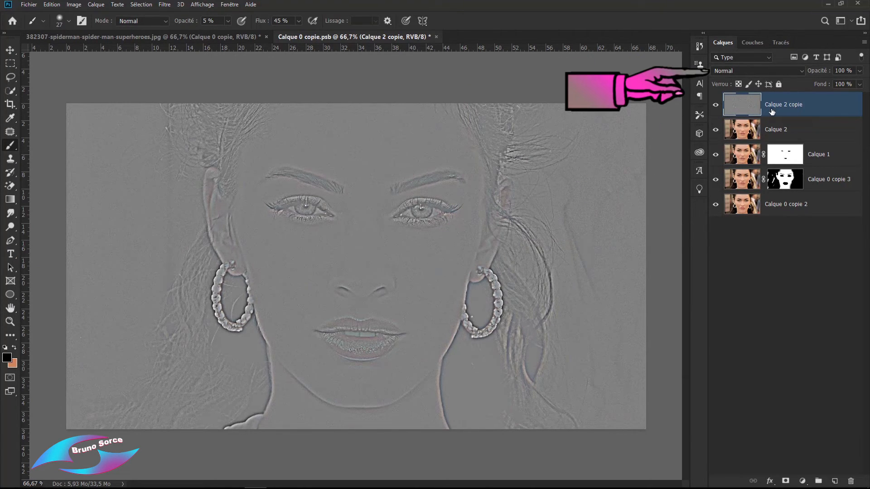
{"action": "left_click", "coordinate": [743, 71]}
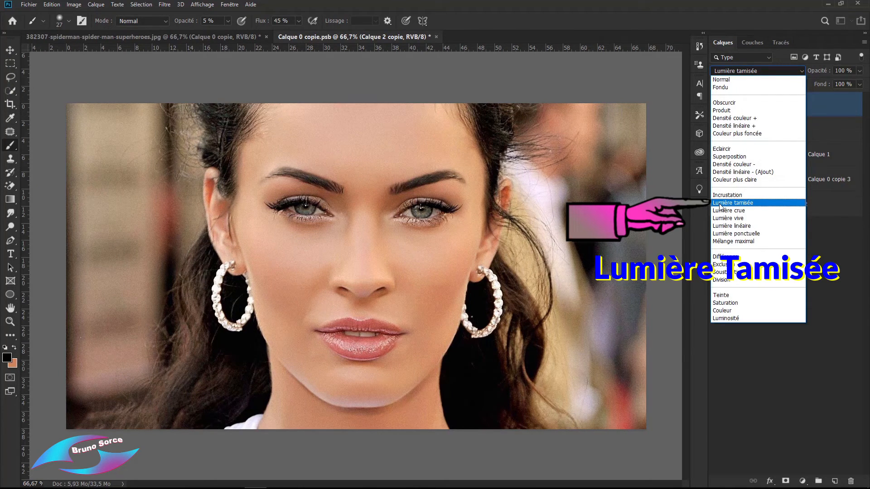
{"action": "left_click", "coordinate": [721, 205]}
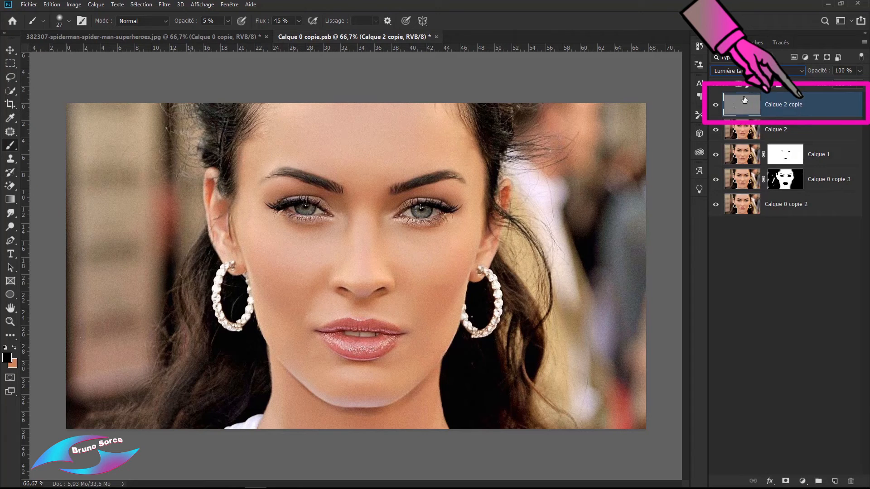
Add a layer mask to the High Pass layer and fill the mask with black
{"action": "left_click", "coordinate": [785, 481]}
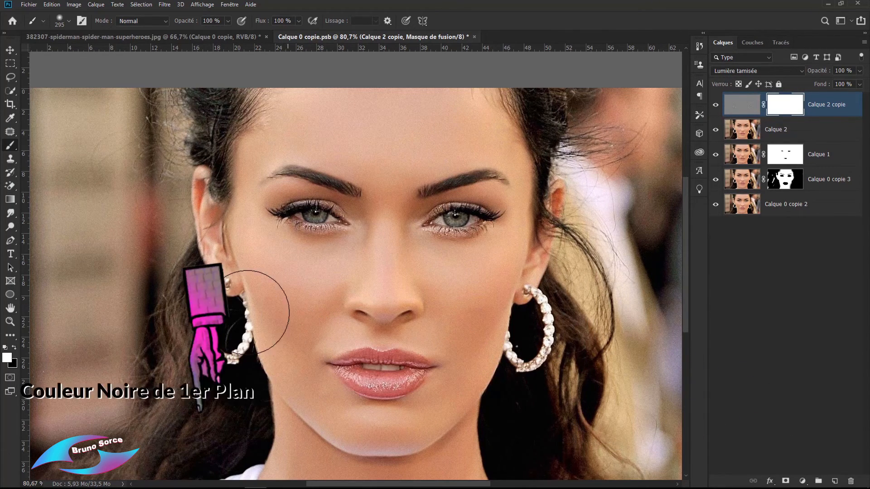
{"action": "key", "text": "x"}
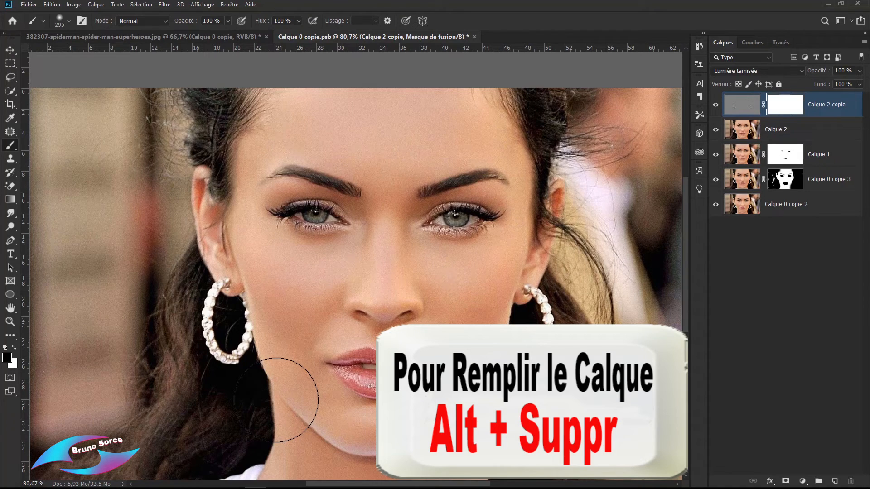
{"action": "key", "text": "alt+Delete"}
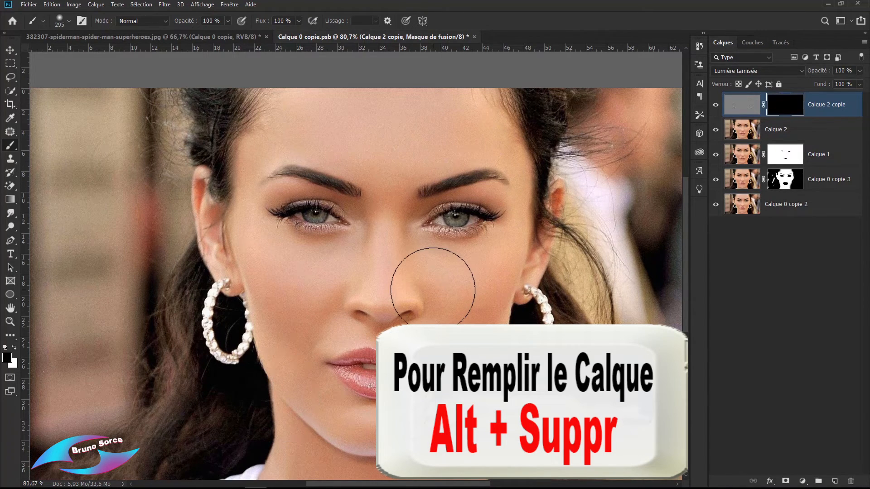
Paint white on the mask at 100 % opacity and flow to sharpen both eyes, the lips and the earrings
{"action": "left_click", "coordinate": [15, 347]}
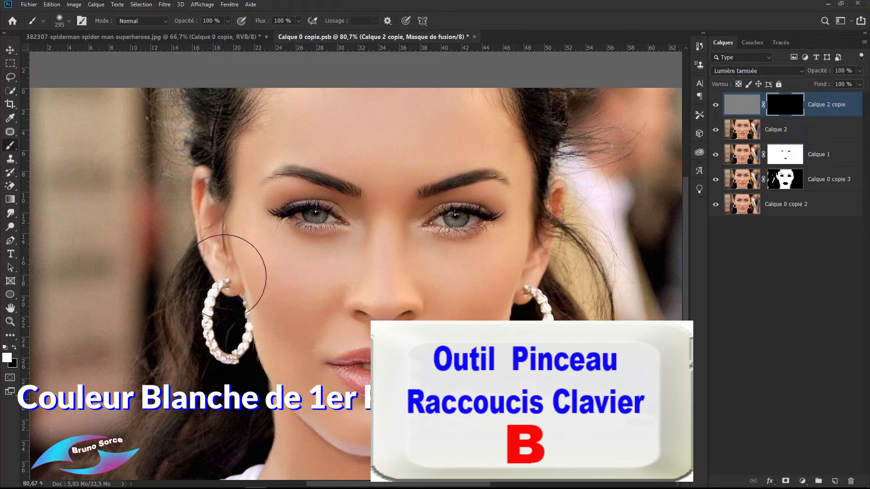
{"action": "mouse_move", "coordinate": [336, 229]}
{"action": "left_mouse_down", "text": "alt"}
{"action": "mouse_move", "coordinate": [282, 230]}
{"action": "mouse_move", "coordinate": [345, 224]}
{"action": "mouse_move", "coordinate": [340, 215]}
{"action": "left_mouse_up", "text": "alt"}
{"action": "scroll", "coordinate": [324, 226], "scroll_direction": "up", "scroll_amount": 5}
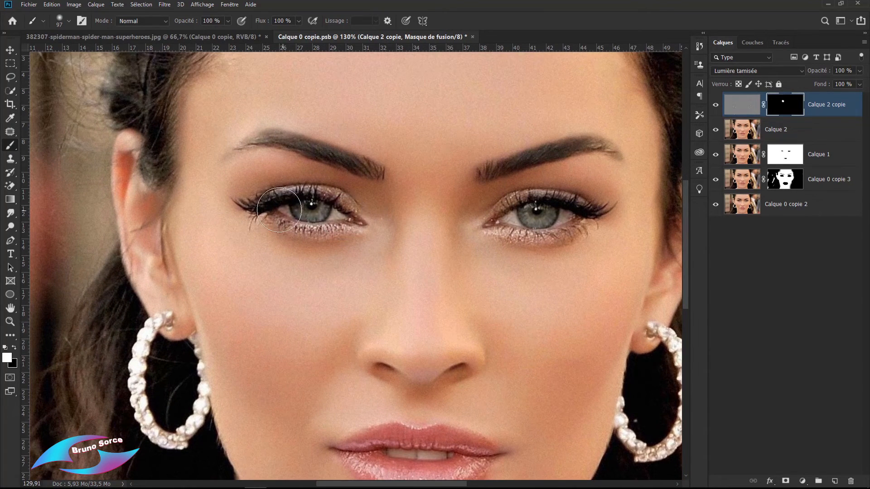
{"action": "mouse_move", "coordinate": [279, 207]}
{"action": "left_mouse_down"}
{"action": "mouse_move", "coordinate": [259, 209]}
{"action": "mouse_move", "coordinate": [319, 204]}
{"action": "mouse_move", "coordinate": [334, 216]}
{"action": "mouse_move", "coordinate": [292, 216]}
{"action": "mouse_move", "coordinate": [366, 236]}
{"action": "left_mouse_up"}
{"action": "mouse_move", "coordinate": [537, 217]}
{"action": "left_mouse_down"}
{"action": "mouse_move", "coordinate": [515, 219]}
{"action": "mouse_move", "coordinate": [553, 209]}
{"action": "mouse_move", "coordinate": [594, 215]}
{"action": "mouse_move", "coordinate": [515, 223]}
{"action": "mouse_move", "coordinate": [516, 199]}
{"action": "mouse_move", "coordinate": [497, 203]}
{"action": "left_mouse_up"}
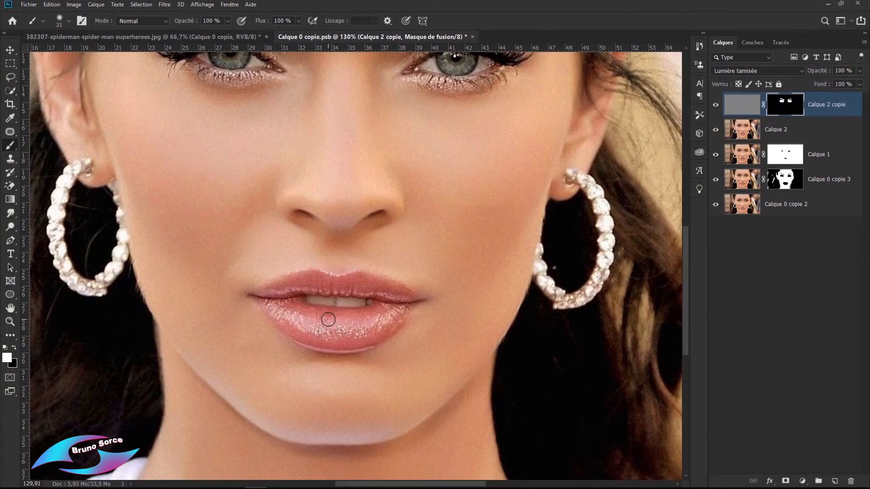
{"action": "mouse_move", "coordinate": [340, 320]}
{"action": "left_mouse_down"}
{"action": "mouse_move", "coordinate": [355, 320]}
{"action": "mouse_move", "coordinate": [364, 304]}
{"action": "mouse_move", "coordinate": [276, 297]}
{"action": "mouse_move", "coordinate": [294, 319]}
{"action": "mouse_move", "coordinate": [358, 333]}
{"action": "mouse_move", "coordinate": [387, 307]}
{"action": "mouse_move", "coordinate": [324, 300]}
{"action": "left_mouse_up"}
{"action": "mouse_move", "coordinate": [603, 202]}
{"action": "left_mouse_down"}
{"action": "mouse_move", "coordinate": [611, 281]}
{"action": "mouse_move", "coordinate": [571, 302]}
{"action": "mouse_move", "coordinate": [561, 289]}
{"action": "mouse_move", "coordinate": [604, 239]}
{"action": "left_mouse_up"}
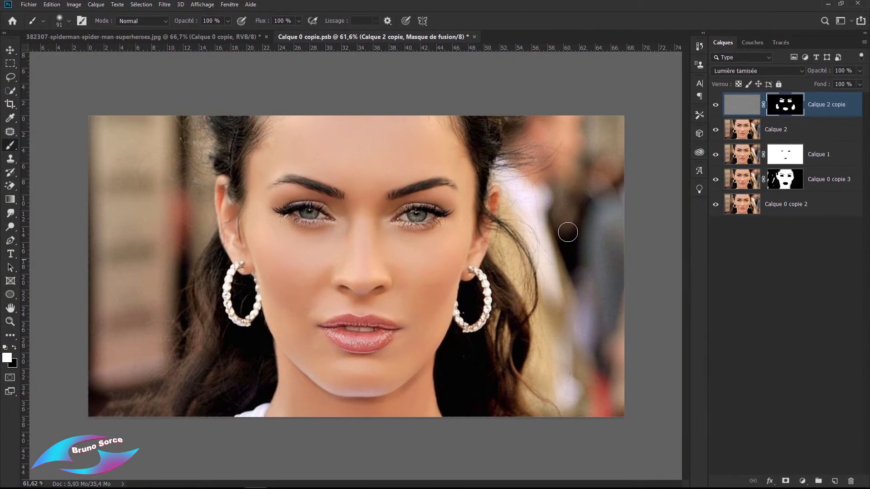
Paint white on the mask with a large brush to sharpen the hair and background on both sides of the face
{"action": "mouse_move", "coordinate": [489, 134]}
{"action": "left_mouse_down"}
{"action": "mouse_move", "coordinate": [482, 133]}
{"action": "mouse_move", "coordinate": [517, 147]}
{"action": "mouse_move", "coordinate": [586, 151]}
{"action": "left_mouse_up"}
{"action": "mouse_move", "coordinate": [543, 186]}
{"action": "left_mouse_down"}
{"action": "mouse_move", "coordinate": [539, 235]}
{"action": "mouse_move", "coordinate": [492, 346]}
{"action": "mouse_move", "coordinate": [494, 395]}
{"action": "mouse_move", "coordinate": [558, 326]}
{"action": "mouse_move", "coordinate": [601, 407]}
{"action": "left_mouse_up"}
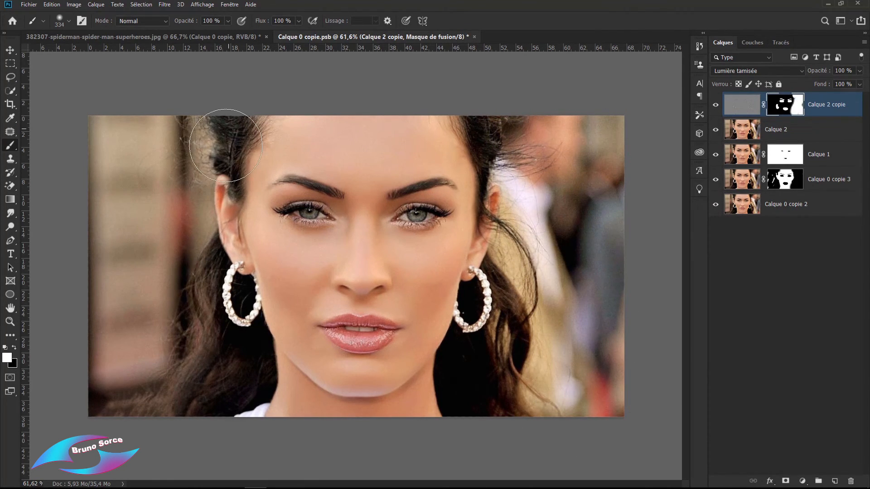
{"action": "mouse_move", "coordinate": [226, 143]}
{"action": "left_mouse_down"}
{"action": "mouse_move", "coordinate": [133, 140]}
{"action": "mouse_move", "coordinate": [120, 389]}
{"action": "mouse_move", "coordinate": [131, 399]}
{"action": "mouse_move", "coordinate": [113, 432]}
{"action": "left_mouse_up"}
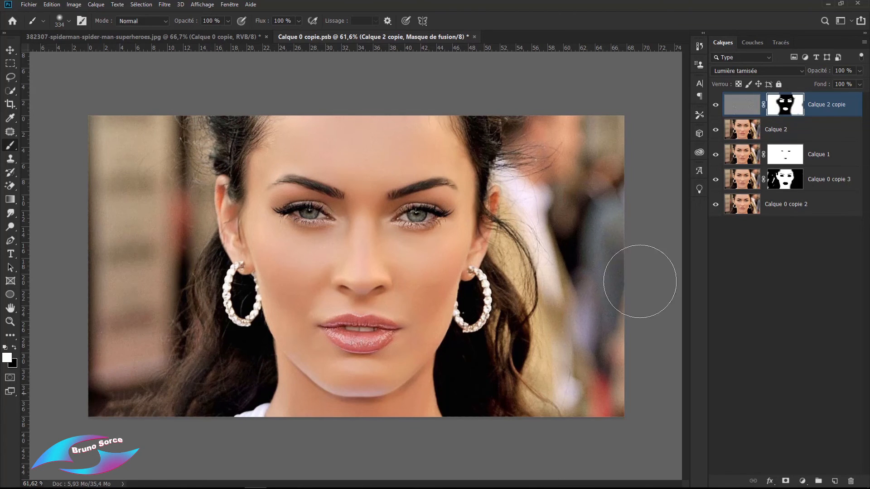
Compare the portrait with and without the High Pass sharpening layer, checking the face up close
{"action": "left_click", "coordinate": [715, 105]}
{"action": "scroll", "coordinate": [380, 232], "scroll_direction": "up", "scroll_amount": 5}
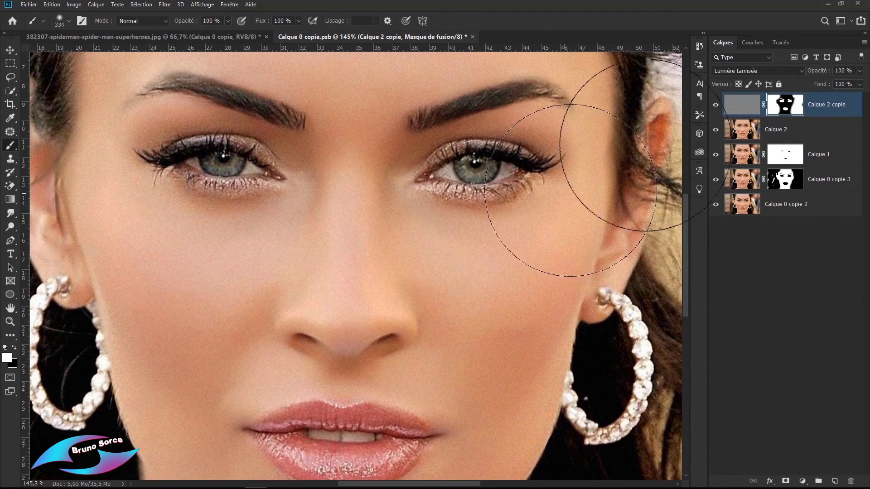
{"action": "left_click", "coordinate": [715, 106]}
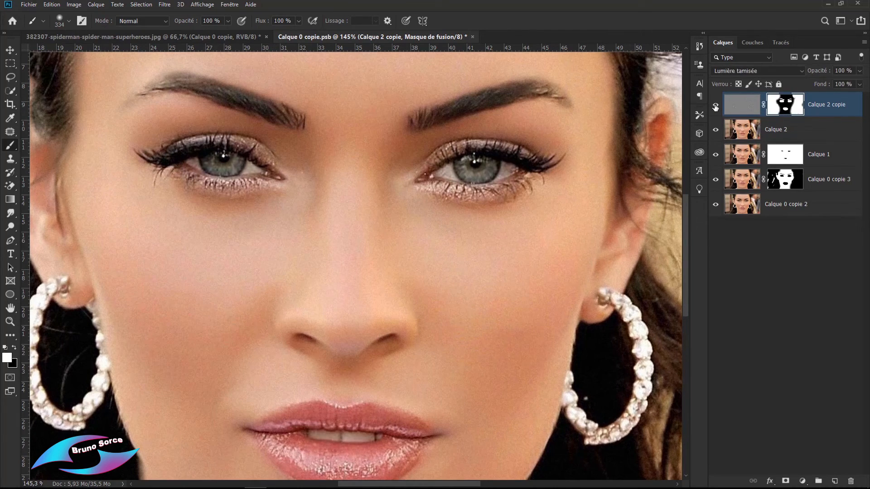
{"action": "scroll", "coordinate": [430, 265], "scroll_direction": "down", "scroll_amount": 4}
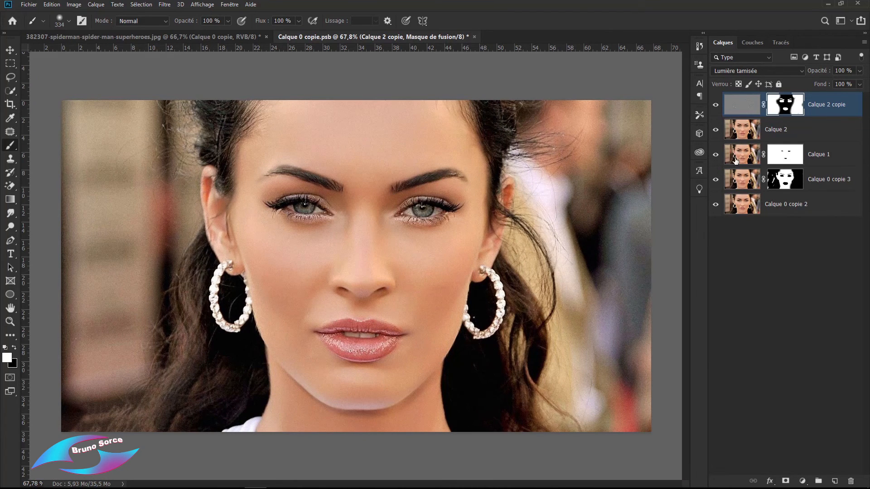
Stamp all visible layers into a new top layer and clip a Vibrance adjustment to it with vibrance set to +50
{"action": "left_click", "coordinate": [832, 99]}
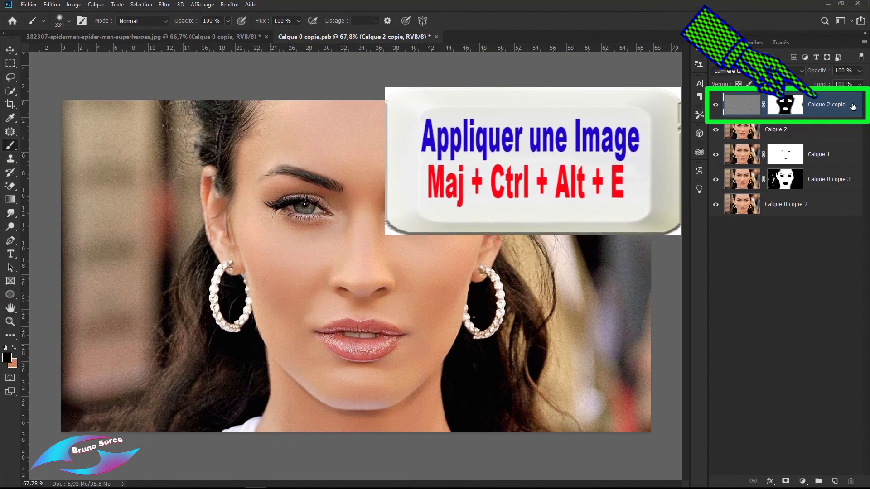
{"action": "key", "text": "shift+ctrl+alt+e"}
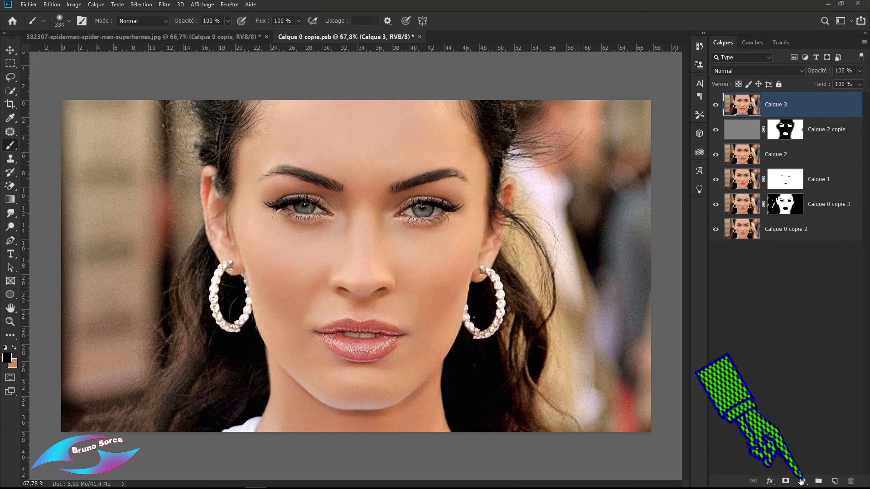
{"action": "left_click", "coordinate": [802, 482]}
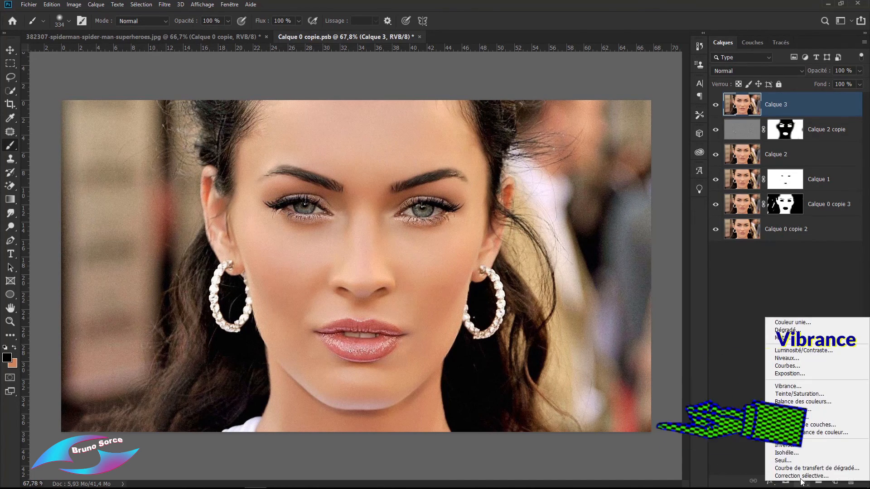
{"action": "left_click", "coordinate": [781, 386]}
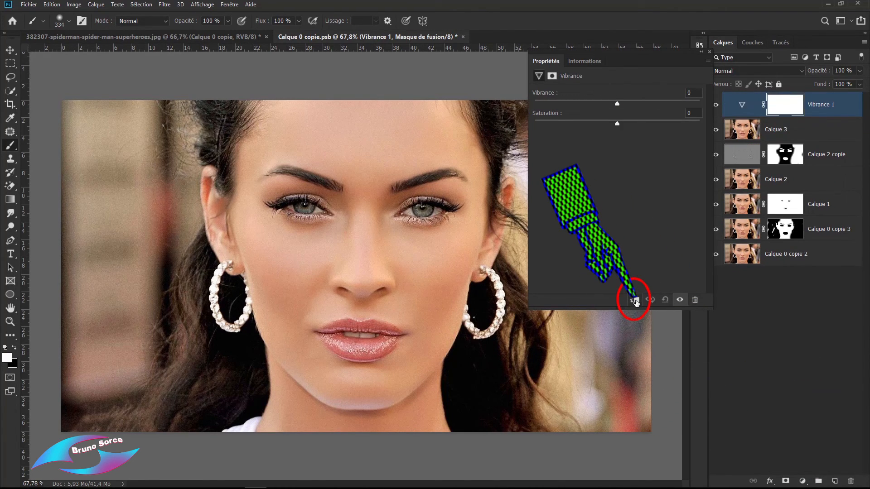
{"action": "left_click", "coordinate": [634, 300]}
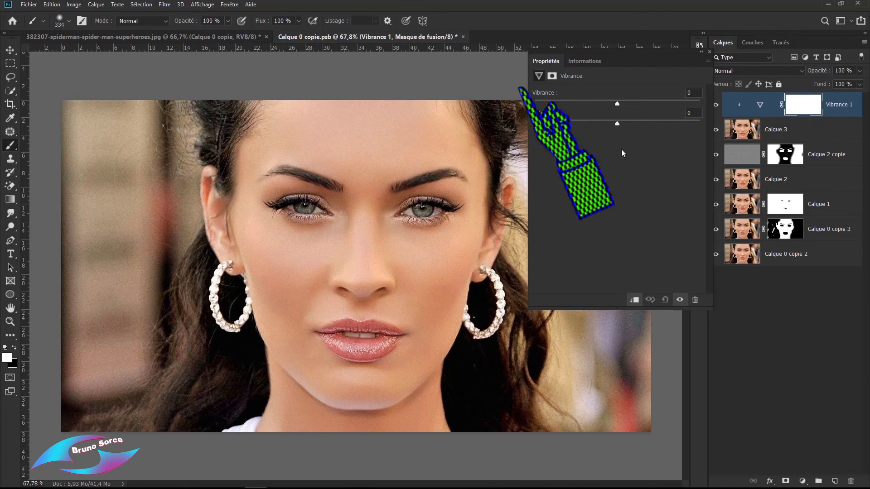
{"action": "left_click_drag", "start_coordinate": [617, 104], "coordinate": [658, 115]}
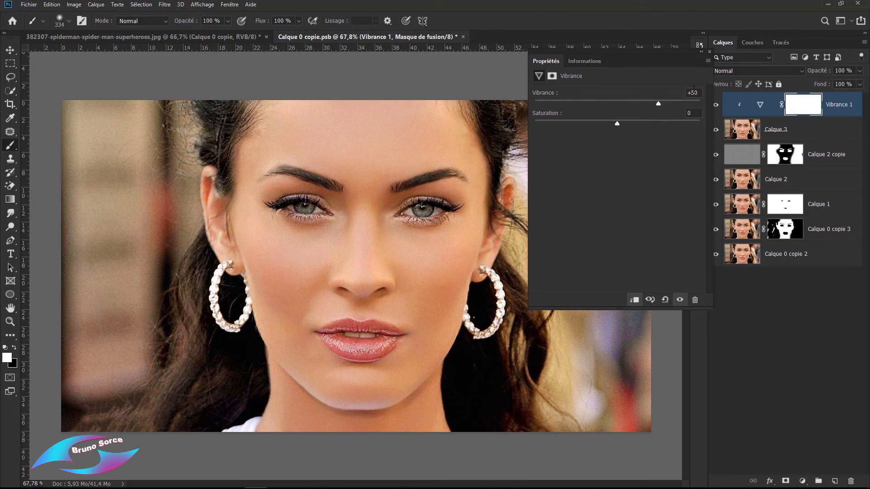
{"action": "left_click", "coordinate": [709, 53]}
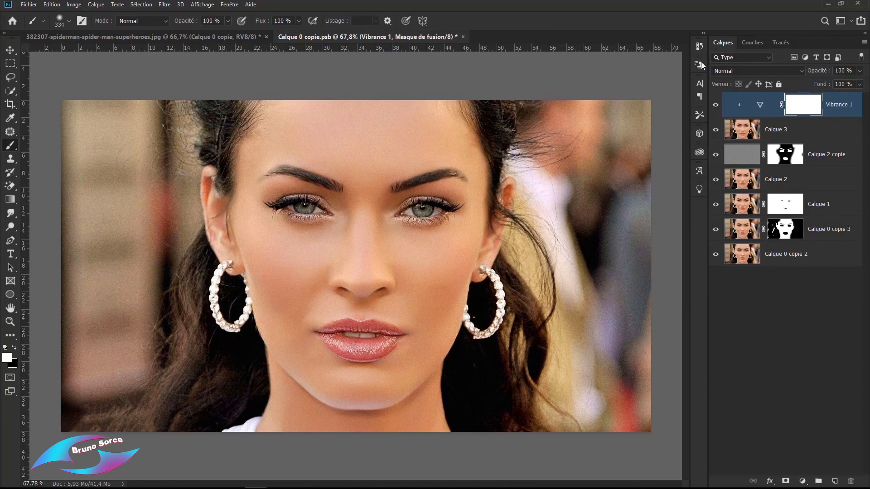
Compare the image with and without the Vibrance adjustment, keep it shown, and close the smart object document with its changes saved
{"action": "left_click", "coordinate": [716, 105]}
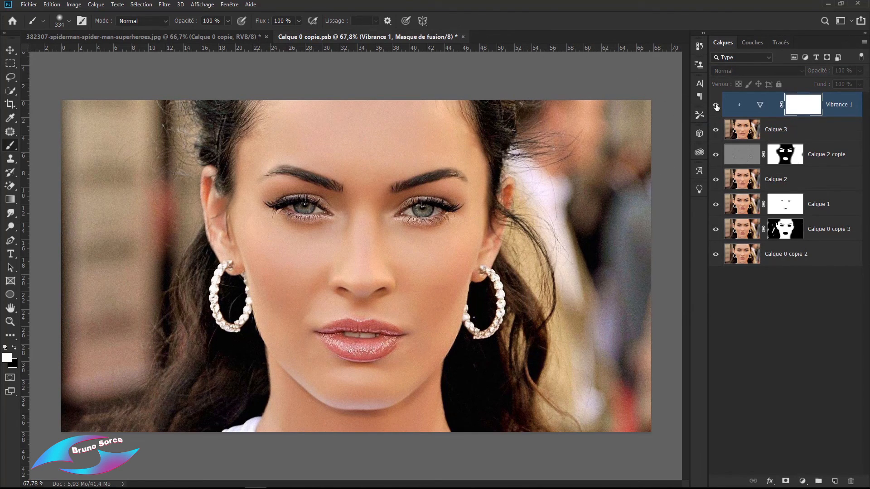
{"action": "left_click", "coordinate": [716, 105]}
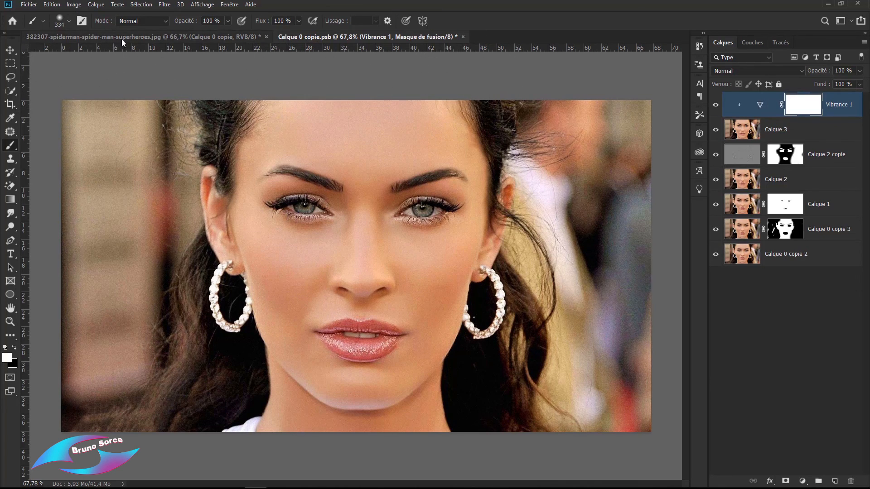
{"action": "left_click", "coordinate": [463, 36]}
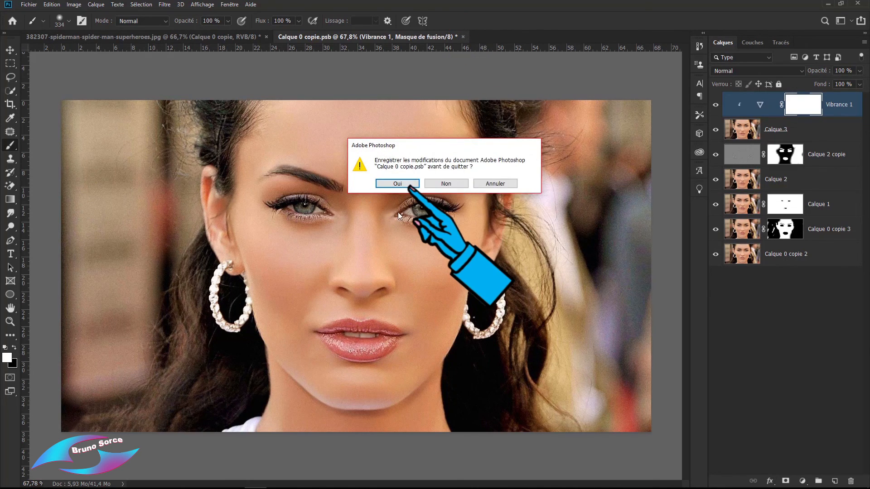
{"action": "left_click", "coordinate": [396, 185]}
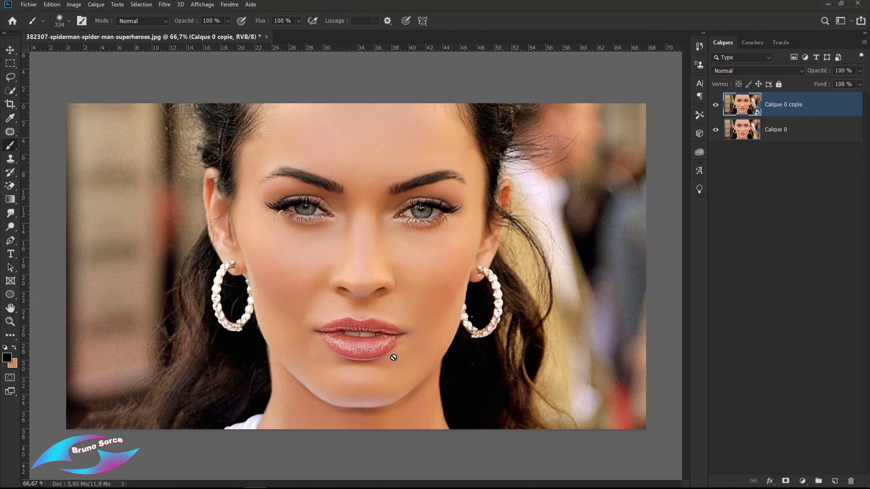
Compare the retouched smart object with the original layer at full view and up close, leaving the retouched version shown
{"action": "left_click", "coordinate": [715, 107]}
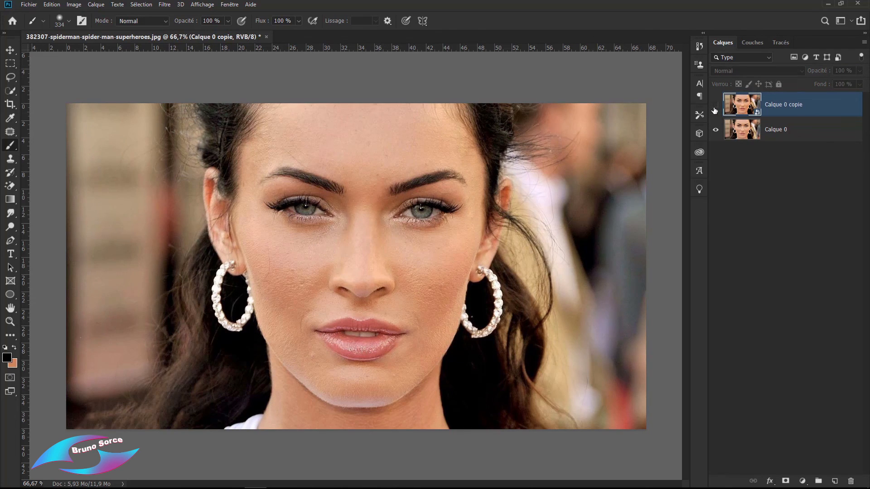
{"action": "left_click", "coordinate": [715, 107]}
{"action": "scroll", "coordinate": [351, 287], "scroll_direction": "up", "scroll_amount": 3}
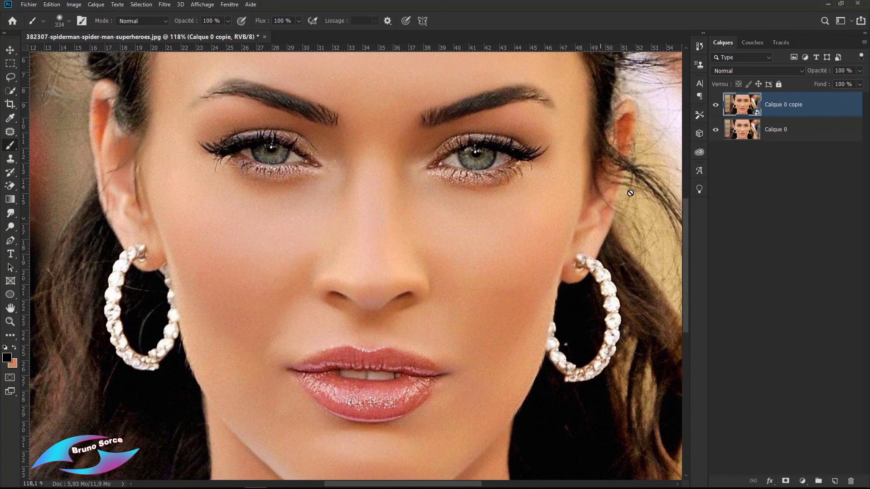
{"action": "left_click", "coordinate": [715, 107]}
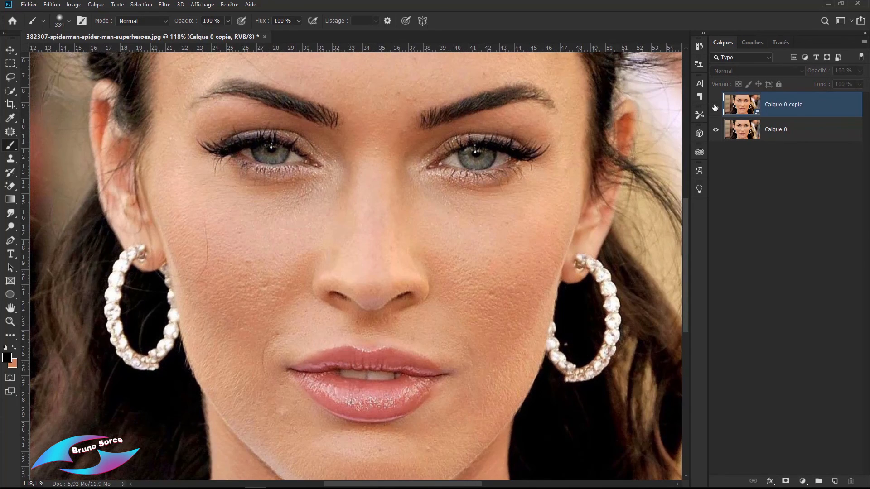
{"action": "left_click", "coordinate": [714, 107]}
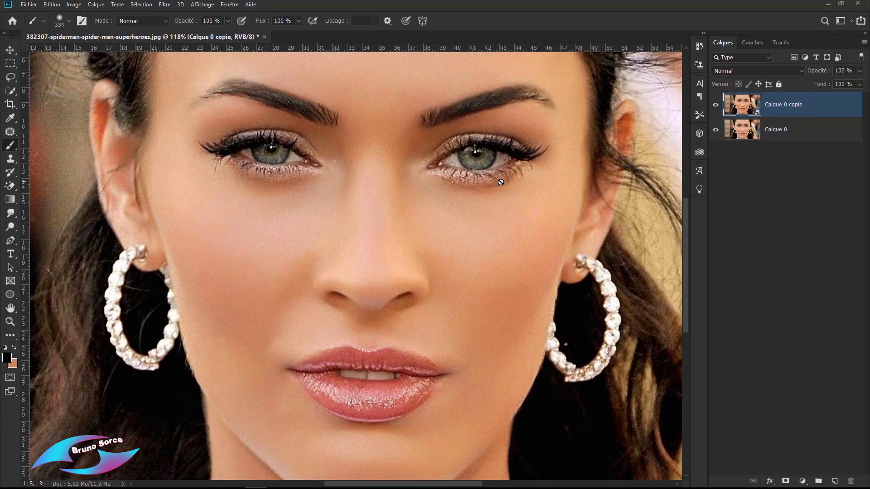
{"action": "scroll", "coordinate": [353, 357], "scroll_direction": "down", "scroll_amount": 3}
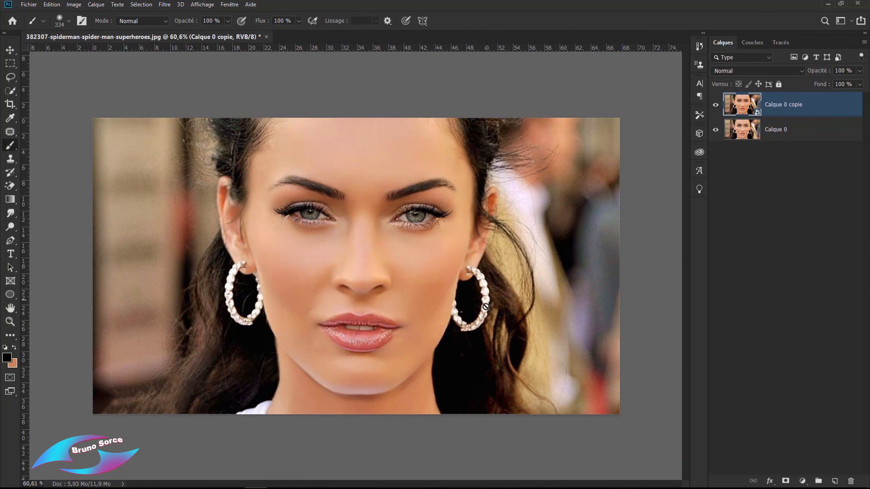